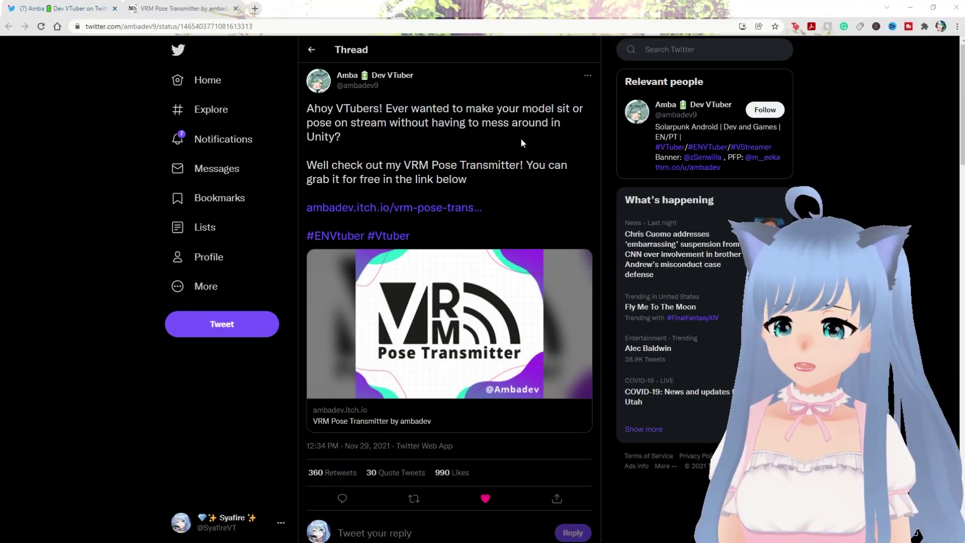
Open the VRM Pose Transmitter itch.io page linked in the tweet and read through its setup instructions.
{"action": "left_click", "coordinate": [385, 209]}
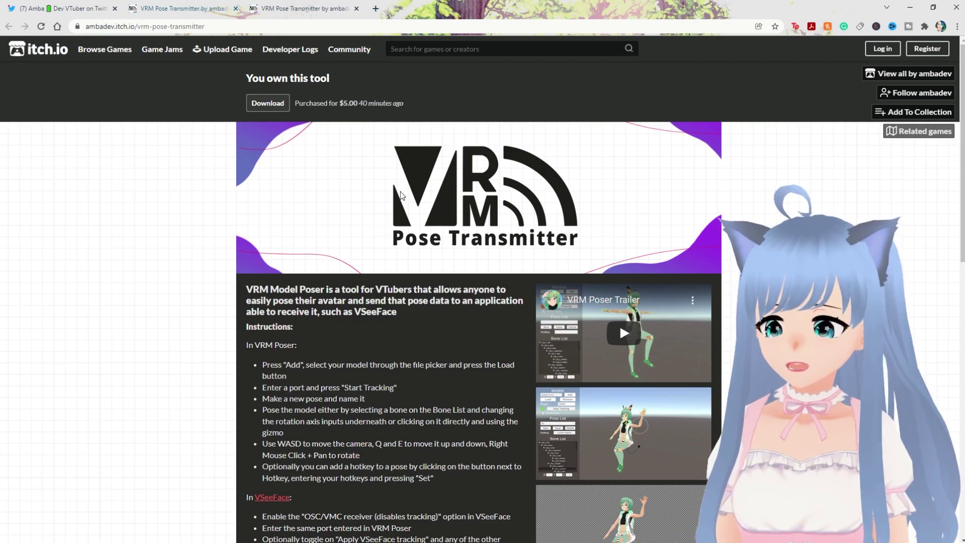
{"action": "scroll", "coordinate": [401, 192], "scroll_direction": "down", "scroll_amount": 1}
{"action": "scroll", "coordinate": [400, 191], "scroll_direction": "up", "scroll_amount": 1}
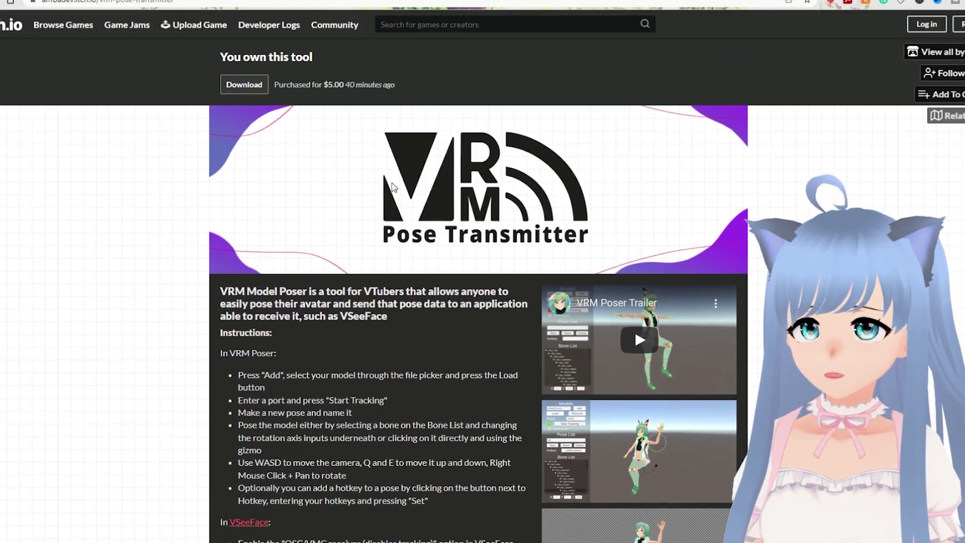
{"action": "scroll", "coordinate": [394, 187], "scroll_direction": "down", "scroll_amount": 1}
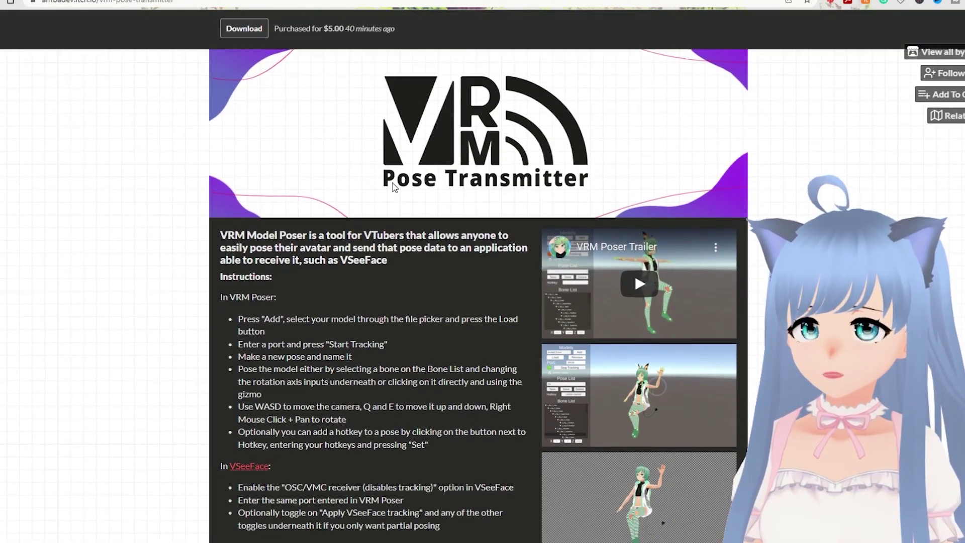
{"action": "scroll", "coordinate": [394, 187], "scroll_direction": "down", "scroll_amount": 1}
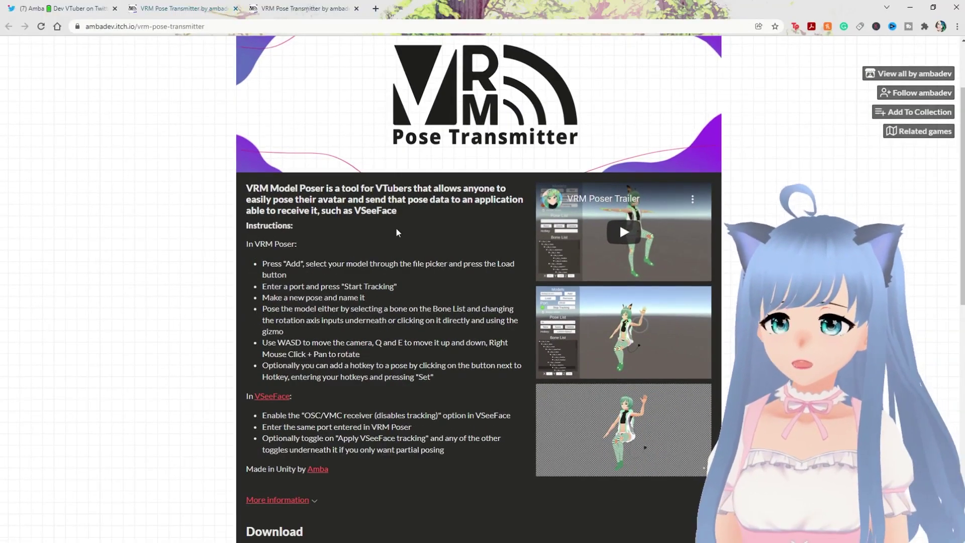
{"action": "scroll", "coordinate": [396, 228], "scroll_direction": "down", "scroll_amount": 1}
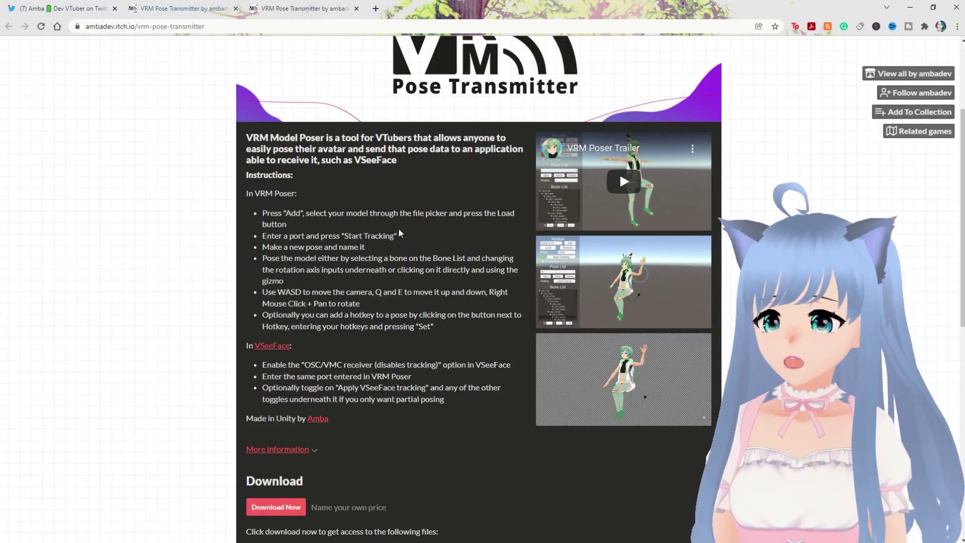
{"action": "scroll", "coordinate": [400, 231], "scroll_direction": "down", "scroll_amount": 1}
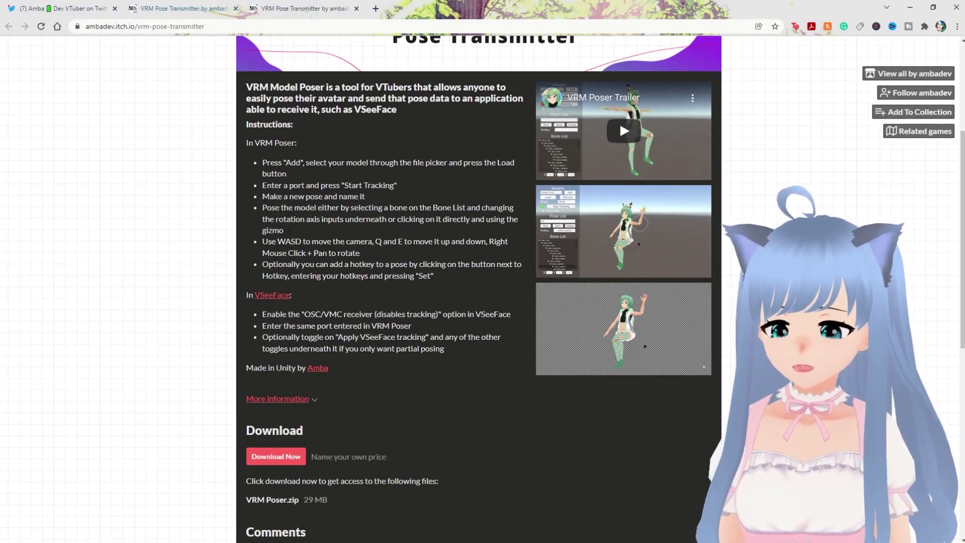
{"action": "scroll", "coordinate": [346, 380], "scroll_direction": "down", "scroll_amount": 1}
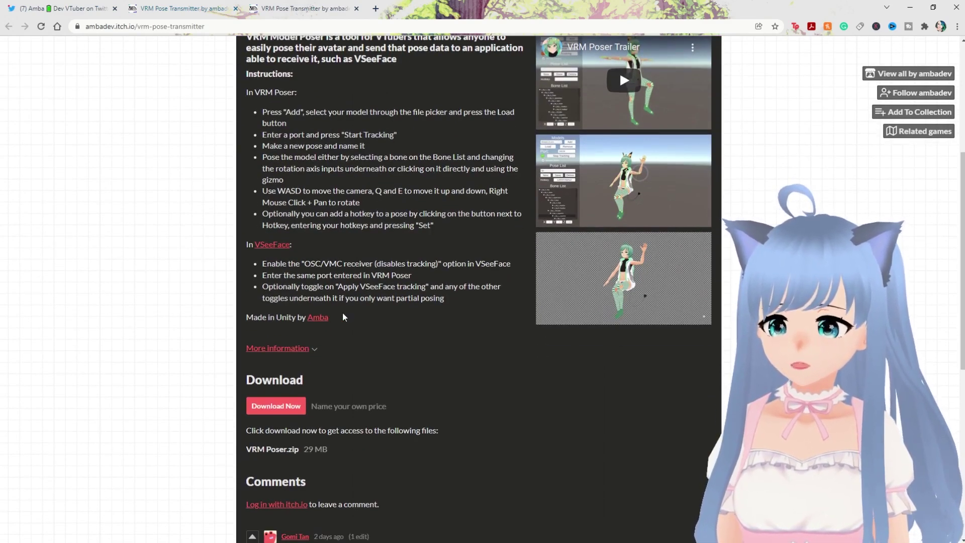
Set the contribution for VRM Pose Transmitter to $0.00 and download VRM Poser.zip without paying.
{"action": "left_click", "coordinate": [289, 407]}
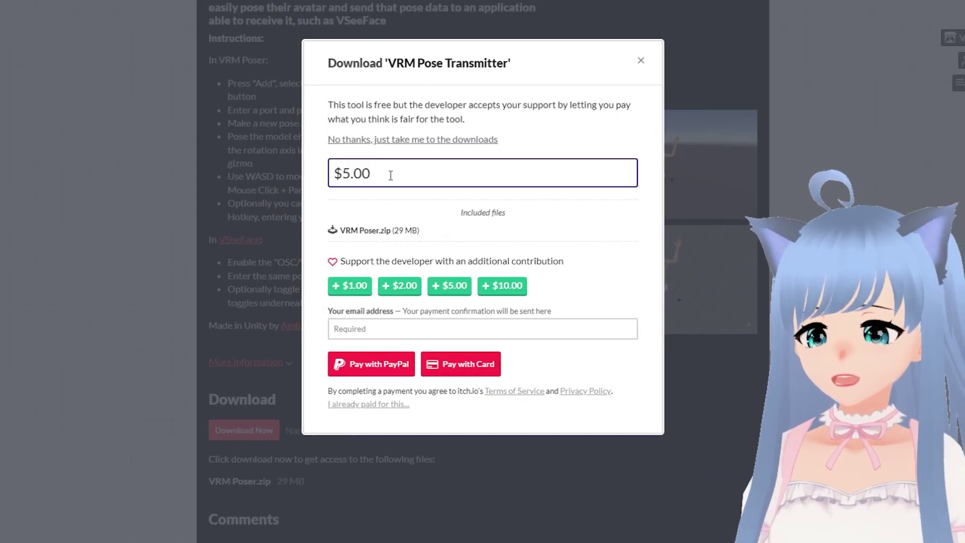
{"action": "left_click", "coordinate": [401, 183]}
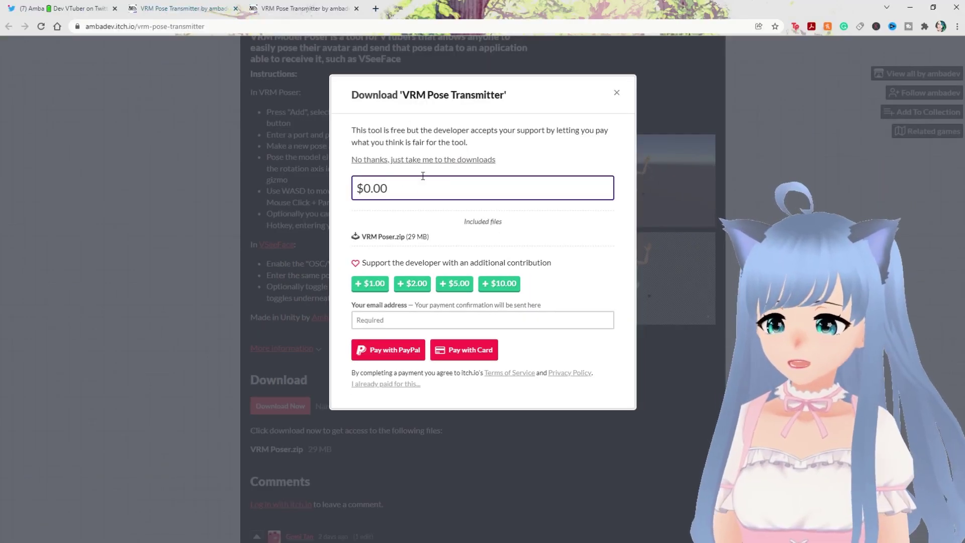
{"action": "left_click", "coordinate": [436, 160]}
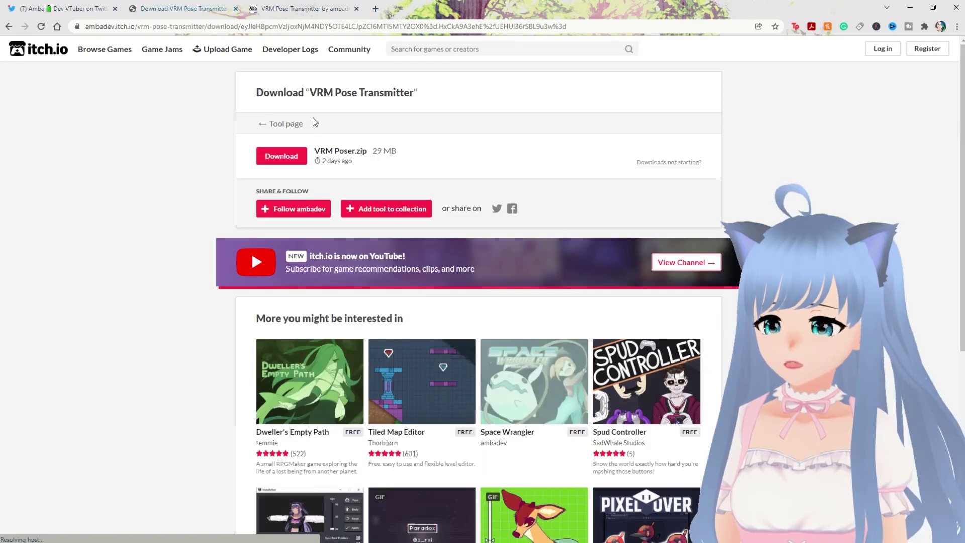
{"action": "left_click", "coordinate": [286, 157]}
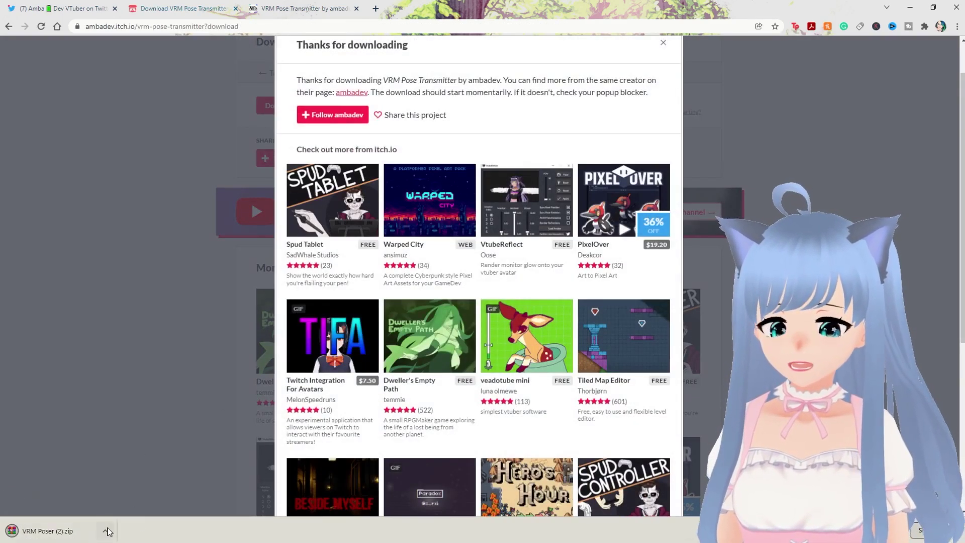
Show the downloaded VRM Poser (2) archive in its folder and bring up its extraction options.
{"action": "left_click", "coordinate": [106, 531]}
{"action": "left_click", "coordinate": [128, 495]}
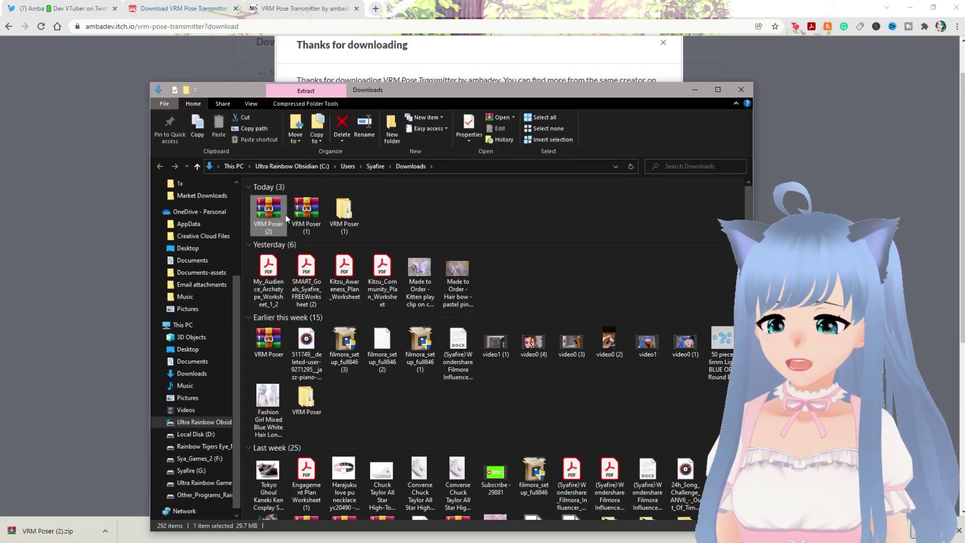
{"action": "right_click", "coordinate": [264, 206]}
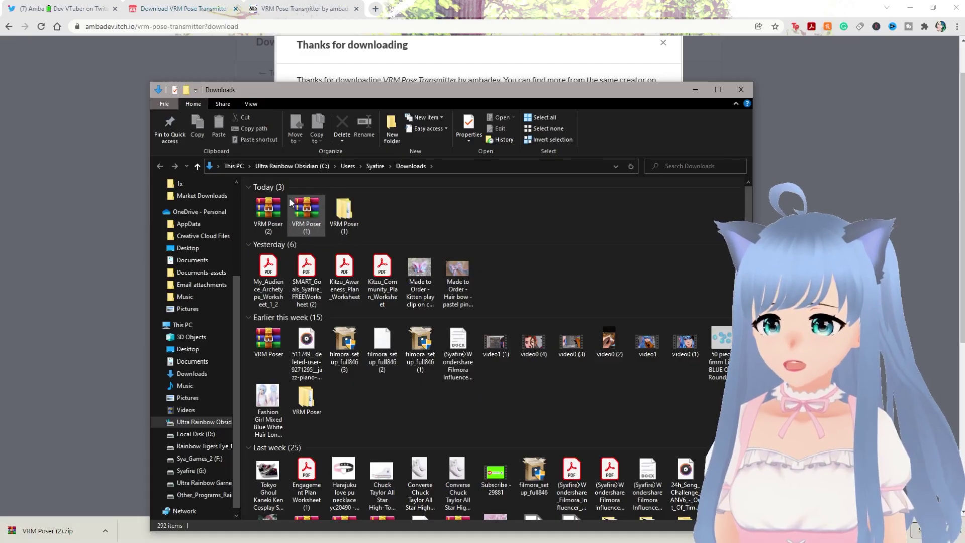
{"action": "right_click", "coordinate": [233, 189]}
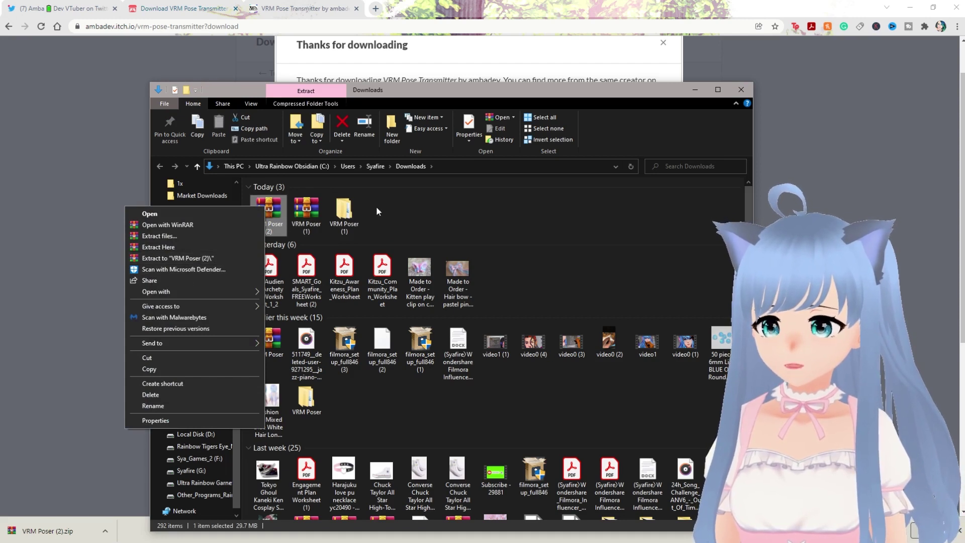
Go into the already extracted VRM Poser (1) folder's VRM Poser subfolder and launch the VRMPoser application.
{"action": "left_click", "coordinate": [343, 211]}
{"action": "double_click", "coordinate": [353, 221]}
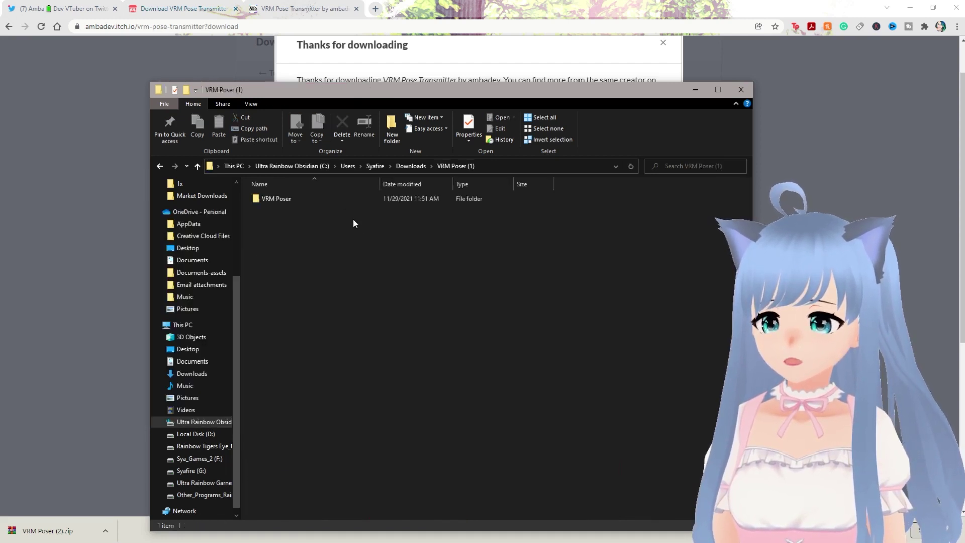
{"action": "double_click", "coordinate": [285, 199]}
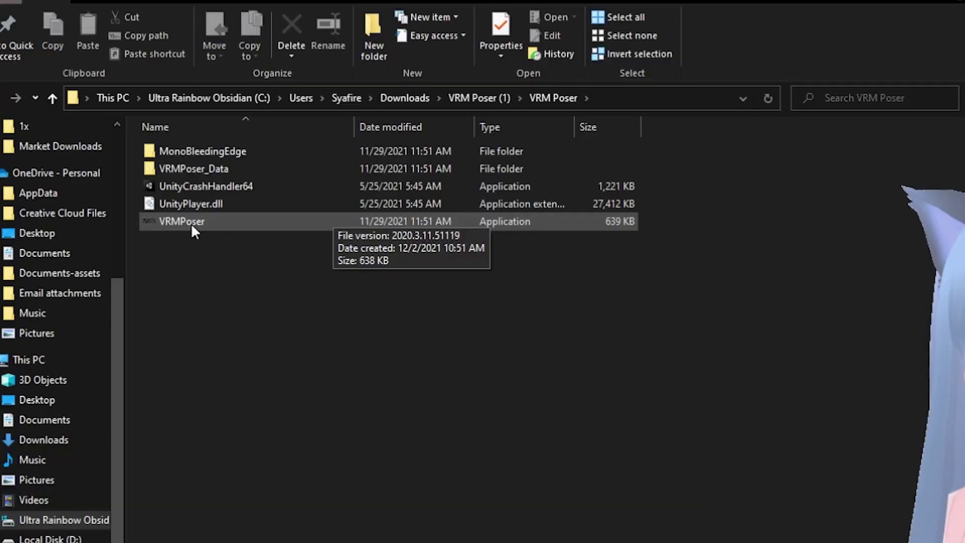
{"action": "left_click", "coordinate": [487, 221]}
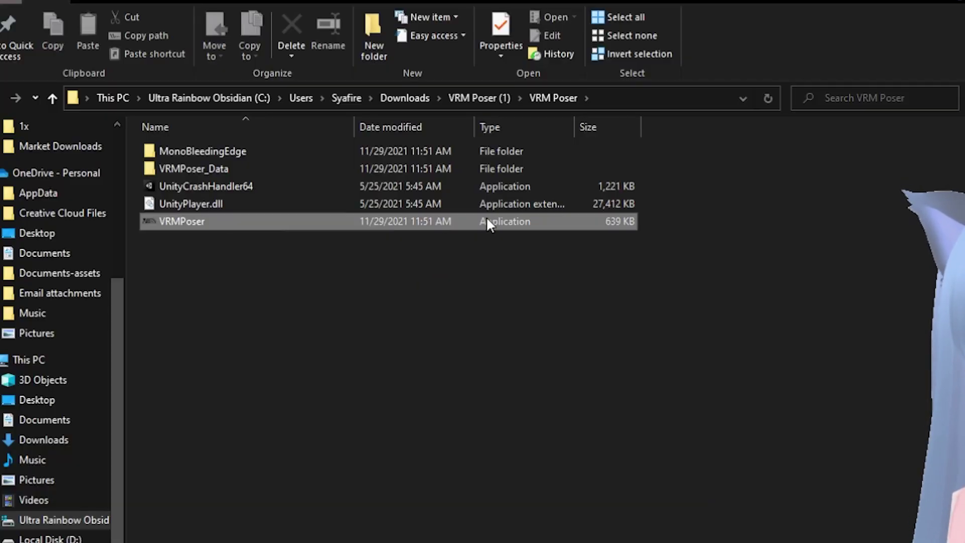
{"action": "double_click", "coordinate": [252, 223]}
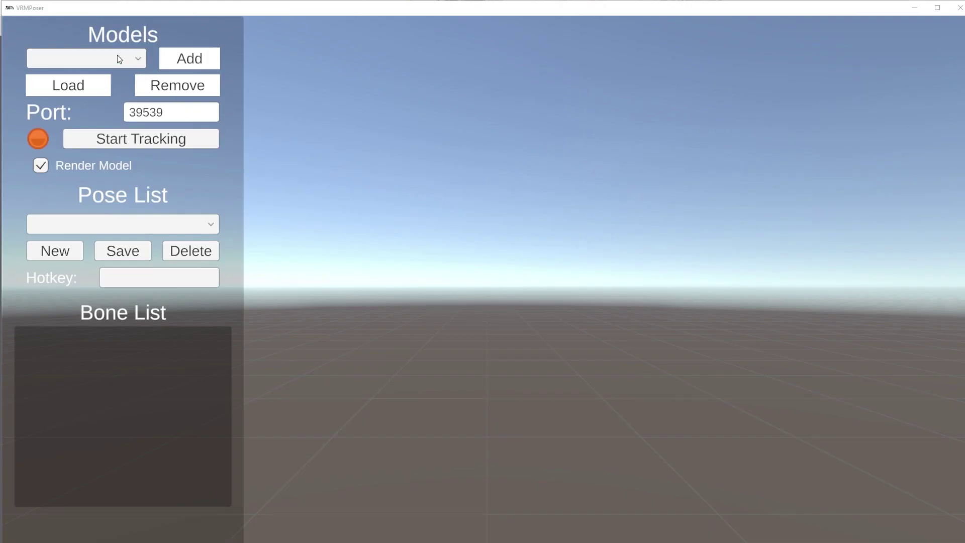
Add SyaFire_NyakoFanModel.vrm from Downloads to the models and load it into the scene.
{"action": "left_click", "coordinate": [204, 60]}
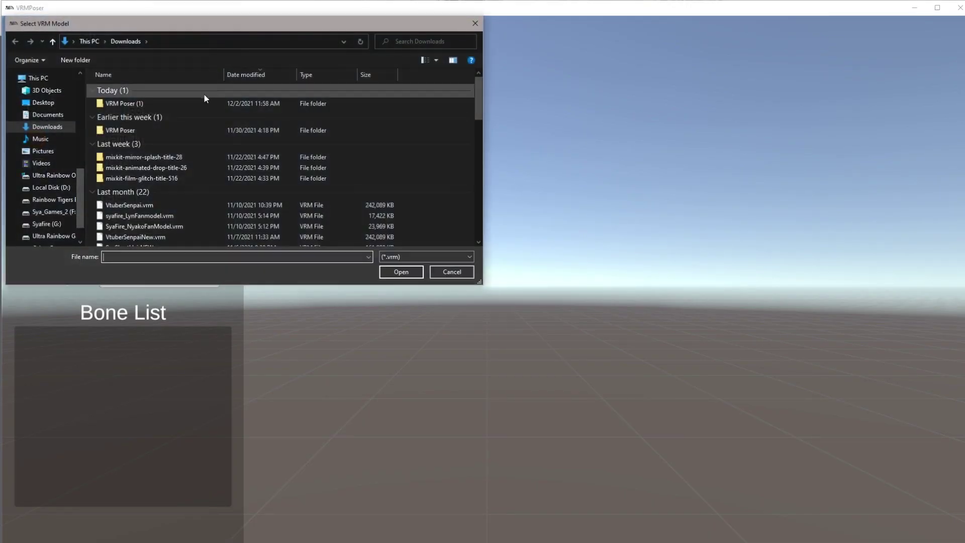
{"action": "scroll", "coordinate": [206, 98], "scroll_direction": "down", "scroll_amount": 2}
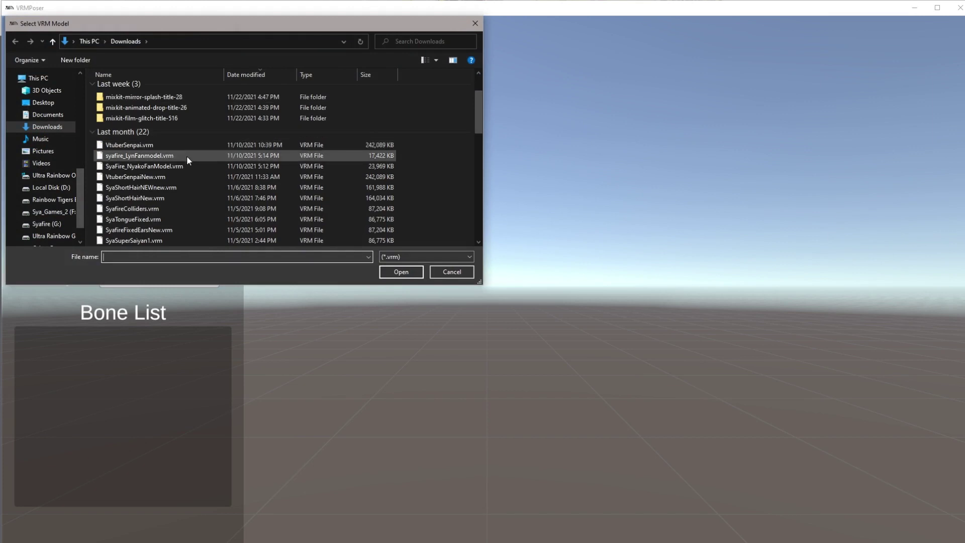
{"action": "double_click", "coordinate": [150, 166]}
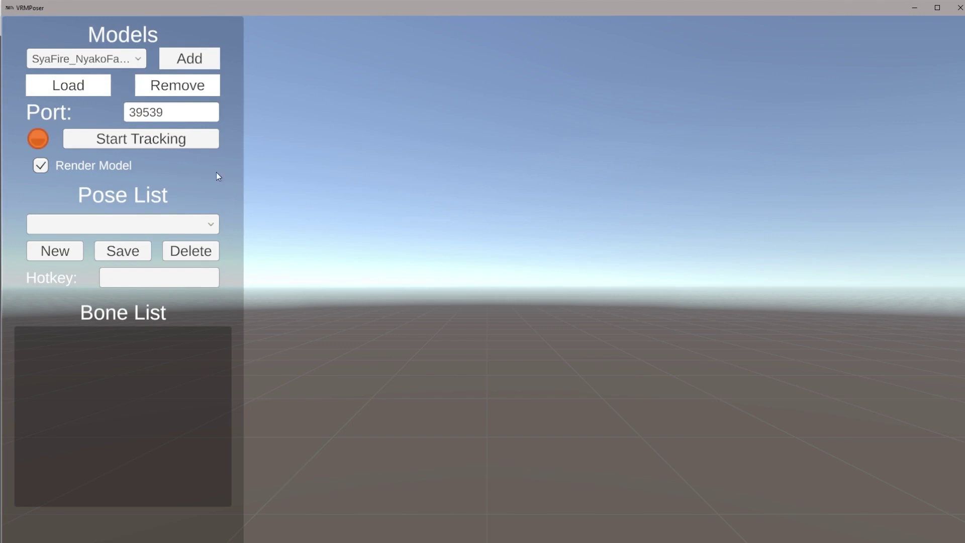
{"action": "left_click", "coordinate": [52, 84]}
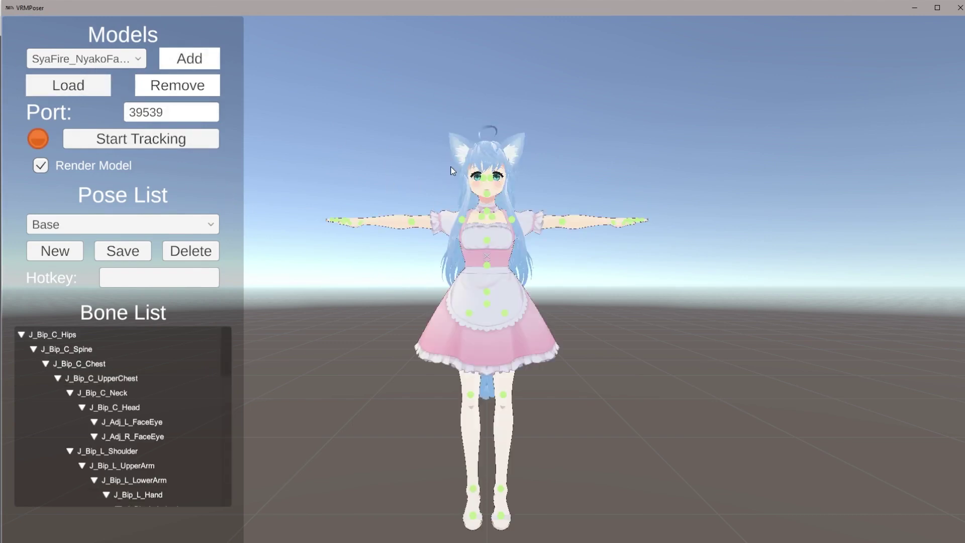
{"action": "right_click_drag", "start_coordinate": [441, 164], "coordinate": [453, 346]}
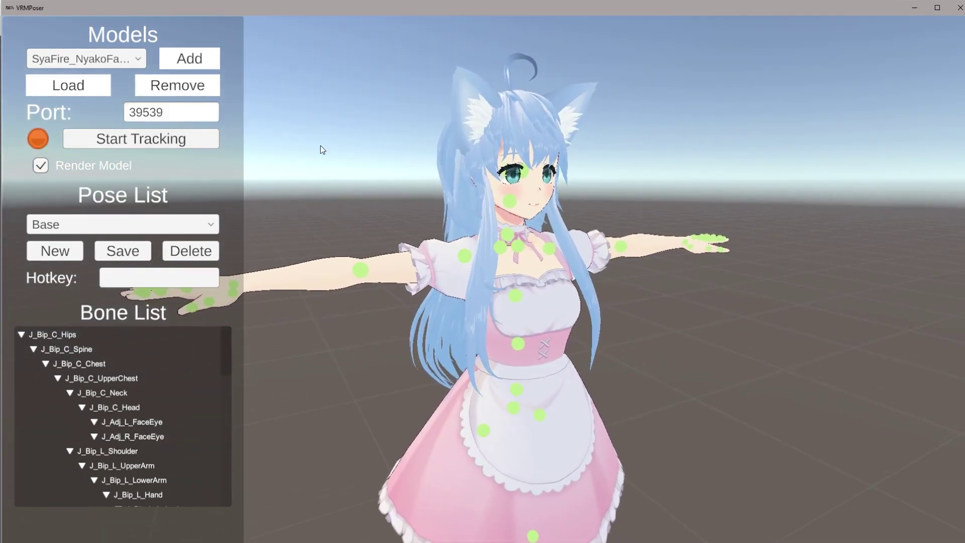
Switch to Chrome and download VSeeFace v1.13.37a from the vseeface.icu page.
{"action": "mouse_move", "coordinate": [213, 538]}
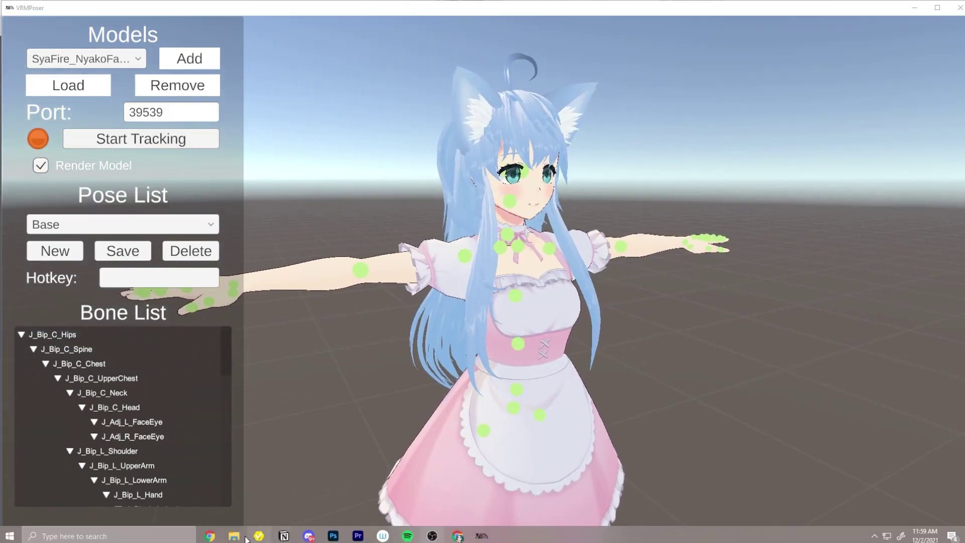
{"action": "left_click", "coordinate": [210, 535]}
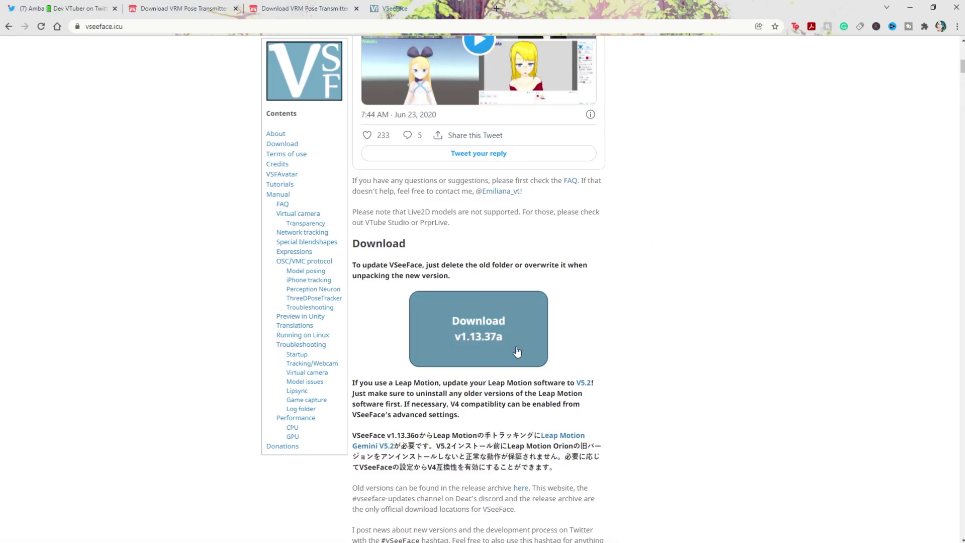
{"action": "left_click", "coordinate": [490, 355]}
Show the VSeeFace download in its folder and extract the VSeeFace-v1.13.37a archive into its own folder.
{"action": "left_click", "coordinate": [105, 531]}
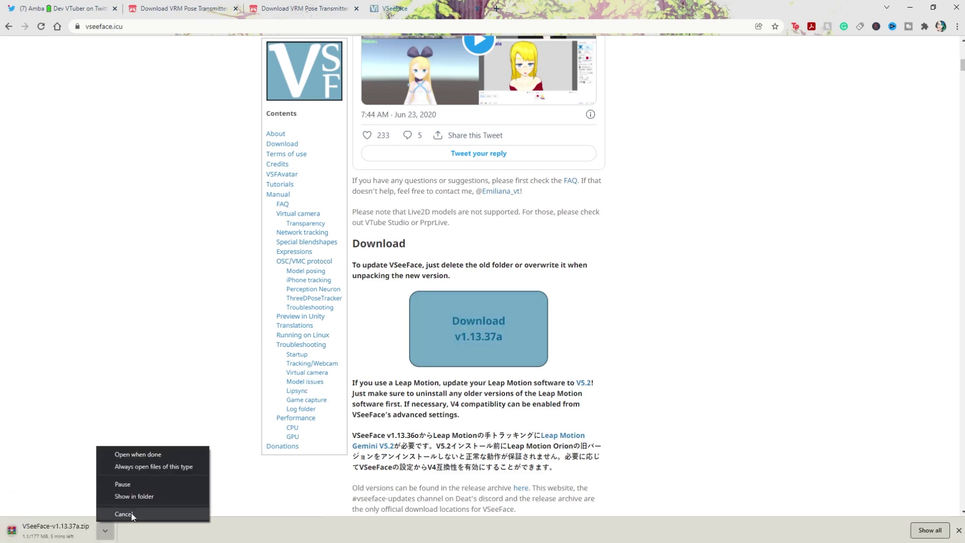
{"action": "left_click", "coordinate": [157, 496]}
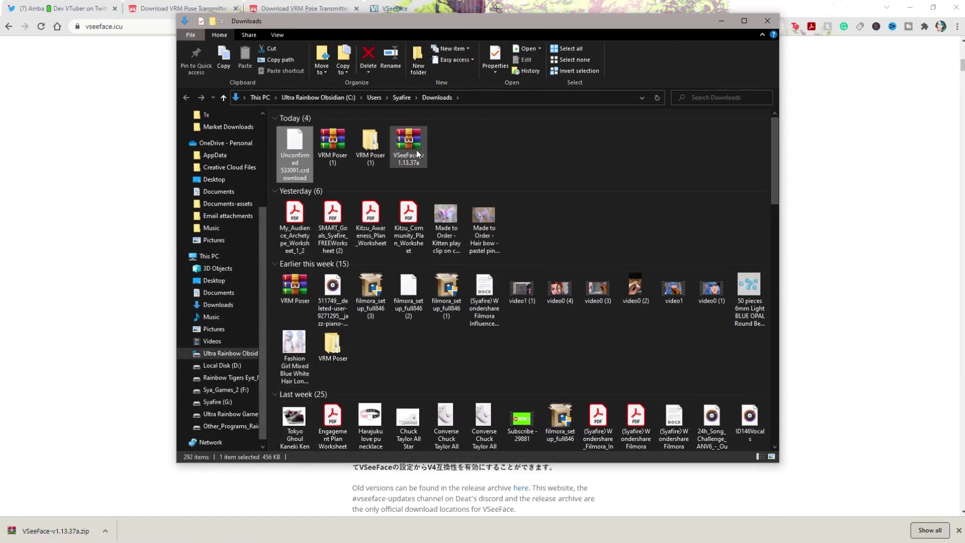
{"action": "right_click", "coordinate": [414, 144]}
{"action": "left_click", "coordinate": [345, 197]}
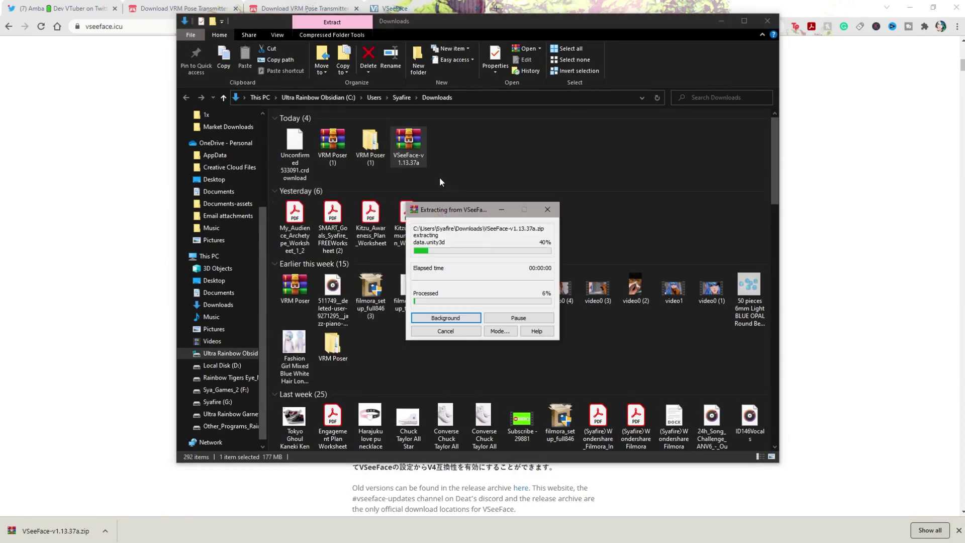
Launch VSeeFace from the extracted VSeeFace-v1.13.37a folder and start it with the SyaFire avatar.
{"action": "double_click", "coordinate": [374, 140]}
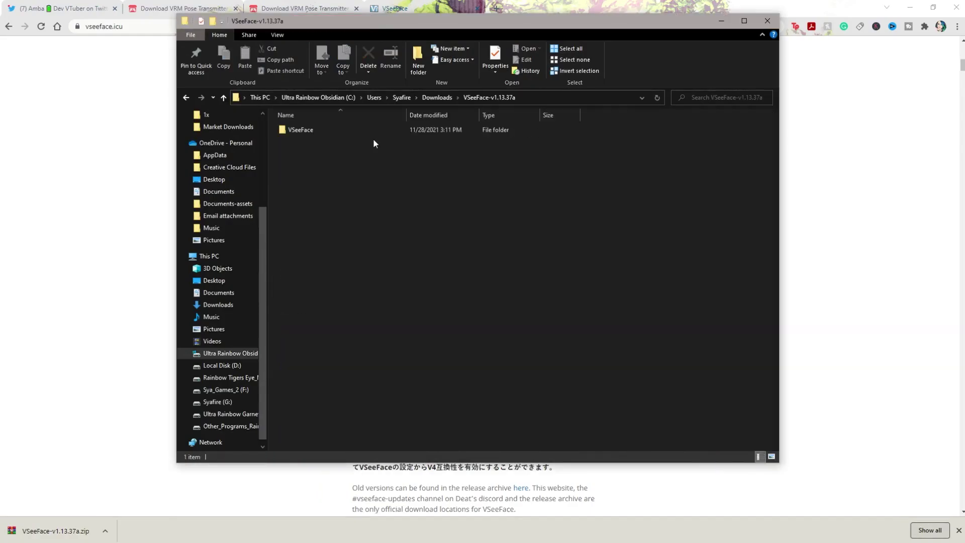
{"action": "double_click", "coordinate": [328, 133]}
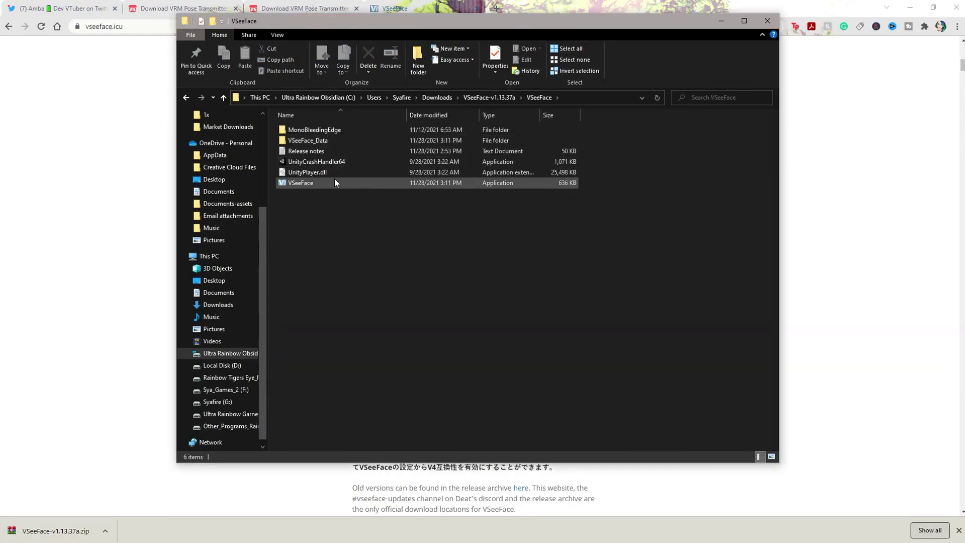
{"action": "double_click", "coordinate": [302, 183]}
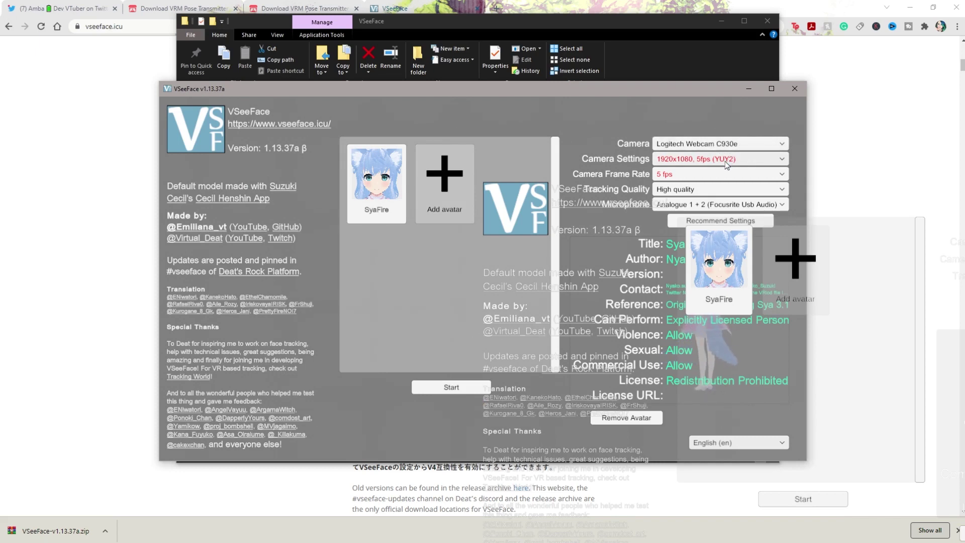
{"action": "left_click", "coordinate": [677, 205]}
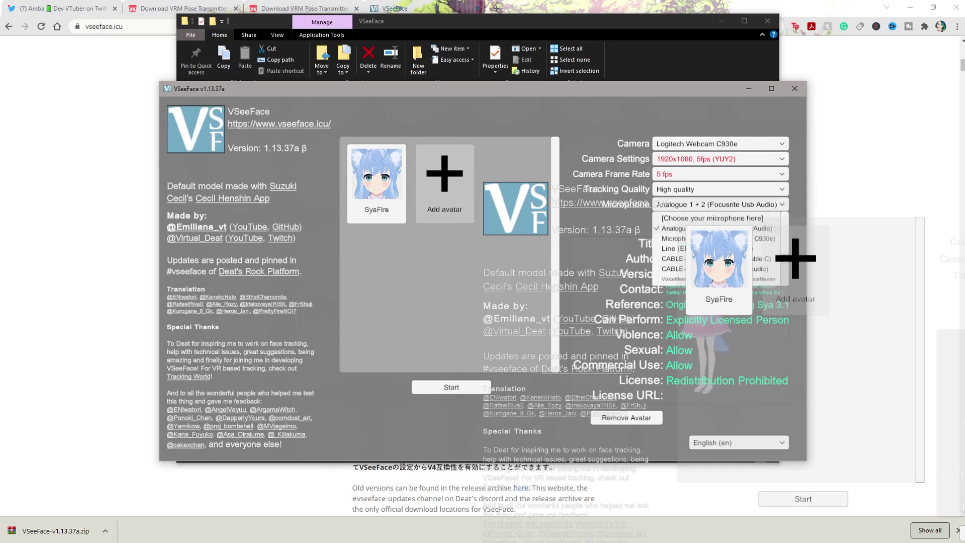
{"action": "left_click", "coordinate": [453, 387]}
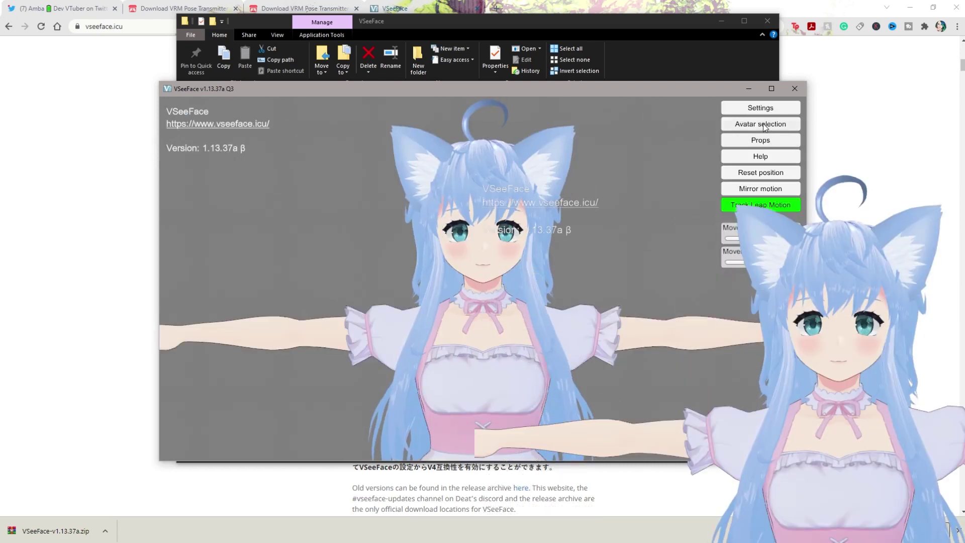
Find the OSC/VMC receiver (disables tracking) option in the general settings and toggle it on and off, leaving it off.
{"action": "left_click", "coordinate": [756, 108]}
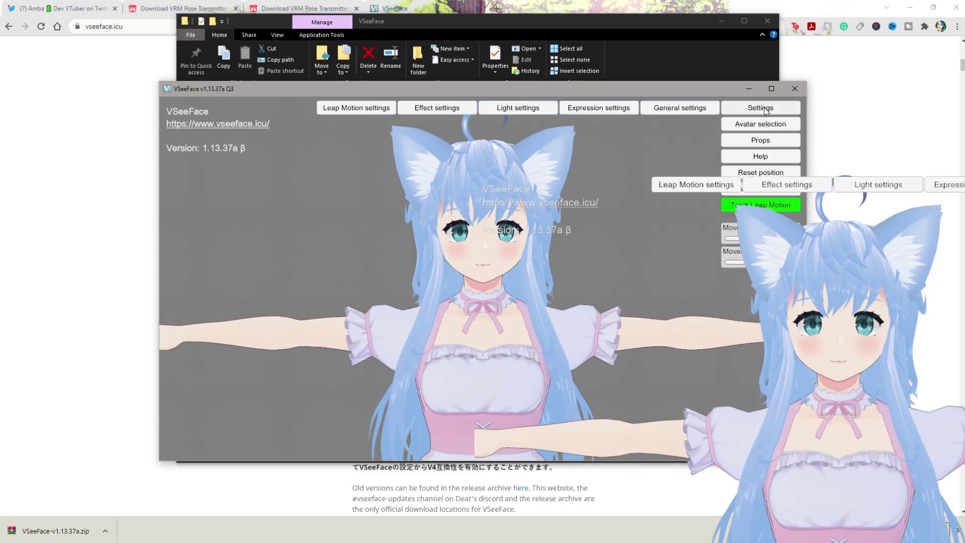
{"action": "left_click", "coordinate": [687, 109]}
{"action": "left_click_drag", "start_coordinate": [601, 182], "coordinate": [599, 270]}
{"action": "left_click", "coordinate": [438, 208]}
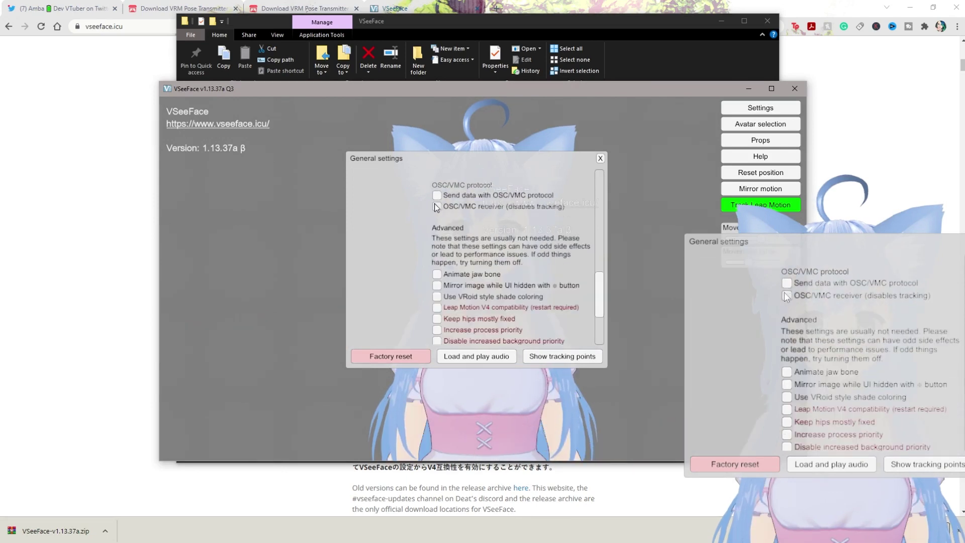
{"action": "left_click", "coordinate": [437, 207]}
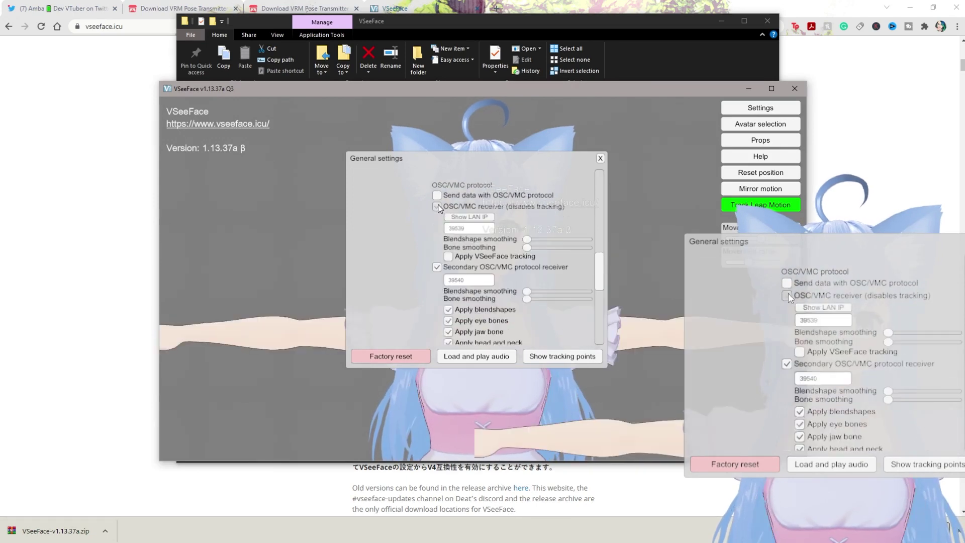
{"action": "left_click", "coordinate": [438, 208]}
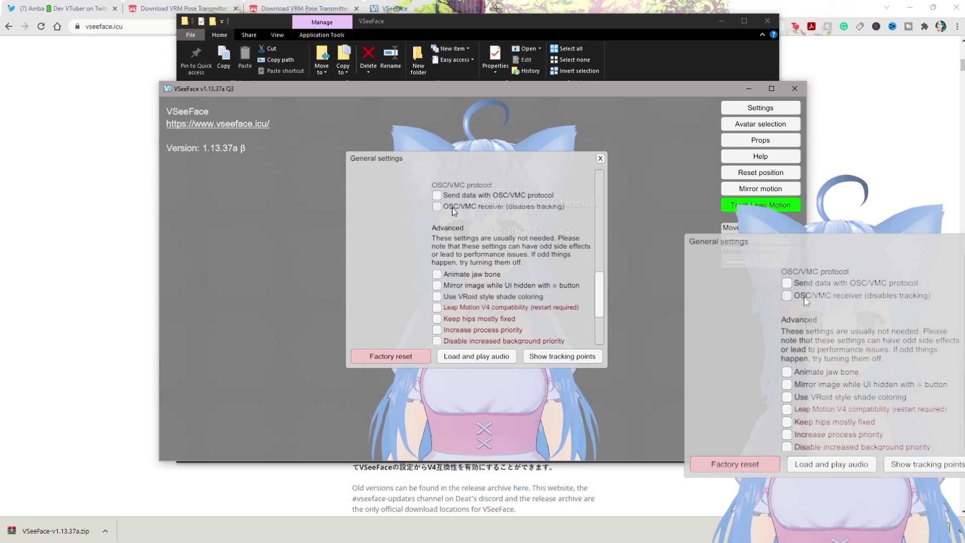
Turn on the OSC/VMC receiver (disables tracking) and turn off the secondary OSC/VMC protocol receiver.
{"action": "left_click", "coordinate": [438, 207]}
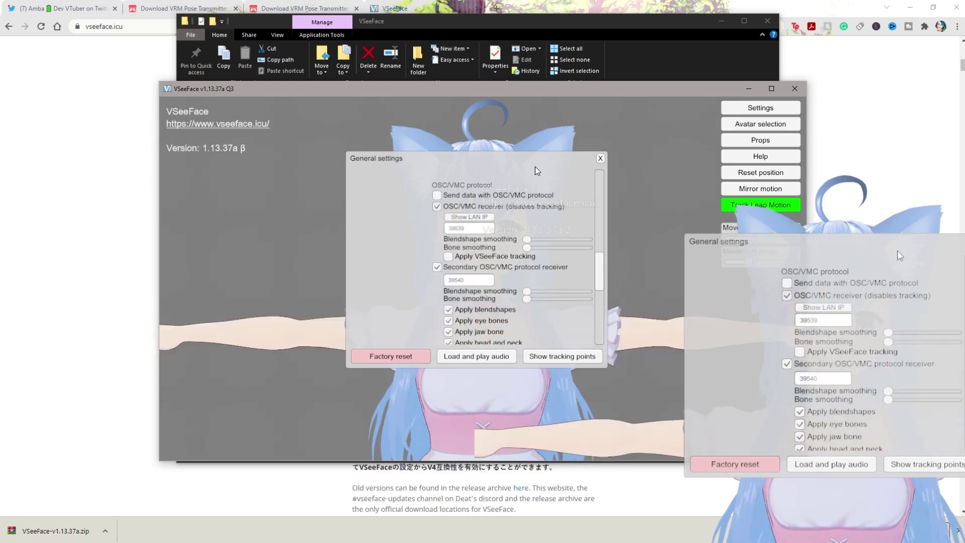
{"action": "left_click_drag", "start_coordinate": [550, 166], "coordinate": [735, 145]}
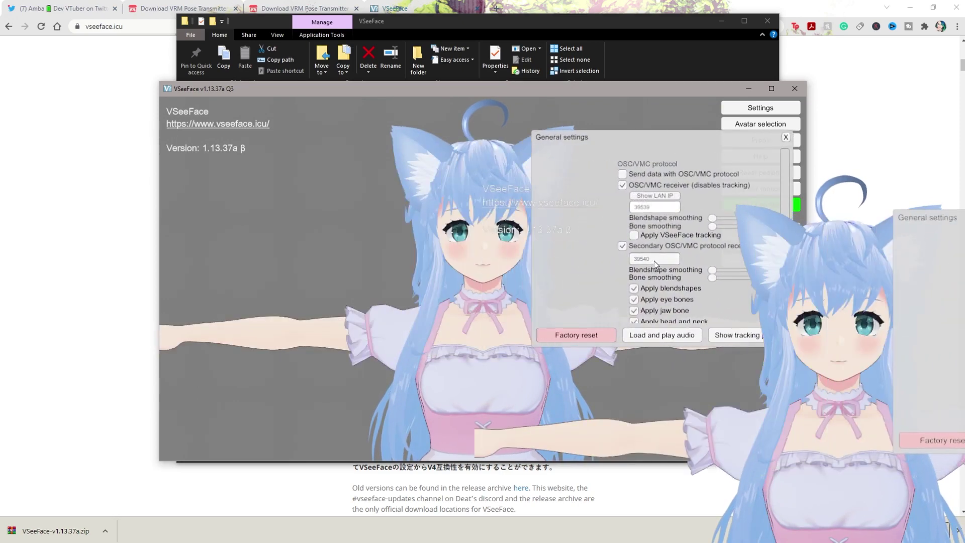
{"action": "left_click", "coordinate": [623, 247]}
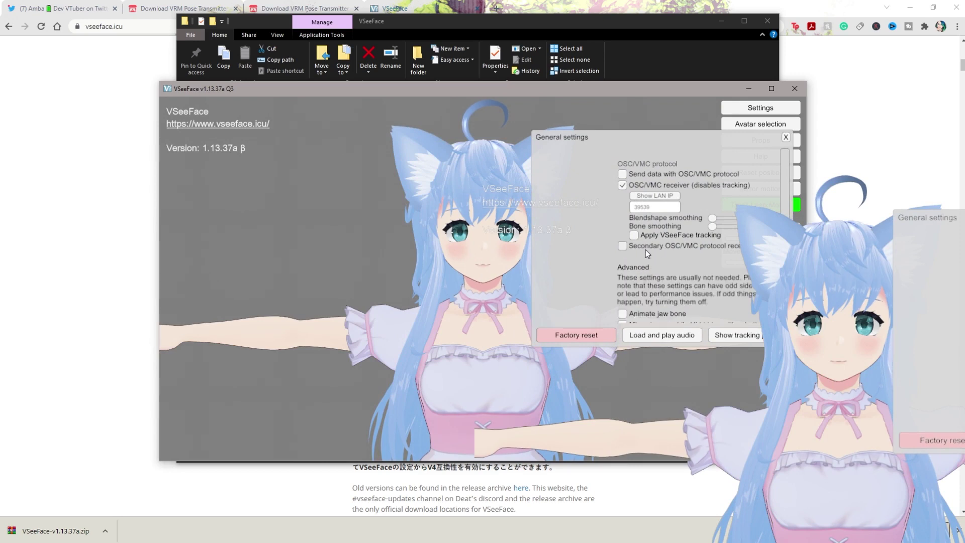
Match the port in VRMPoser to the VSeeFace receiver port, 39539, and start tracking.
{"action": "scroll", "coordinate": [670, 241], "scroll_direction": "up", "scroll_amount": 1}
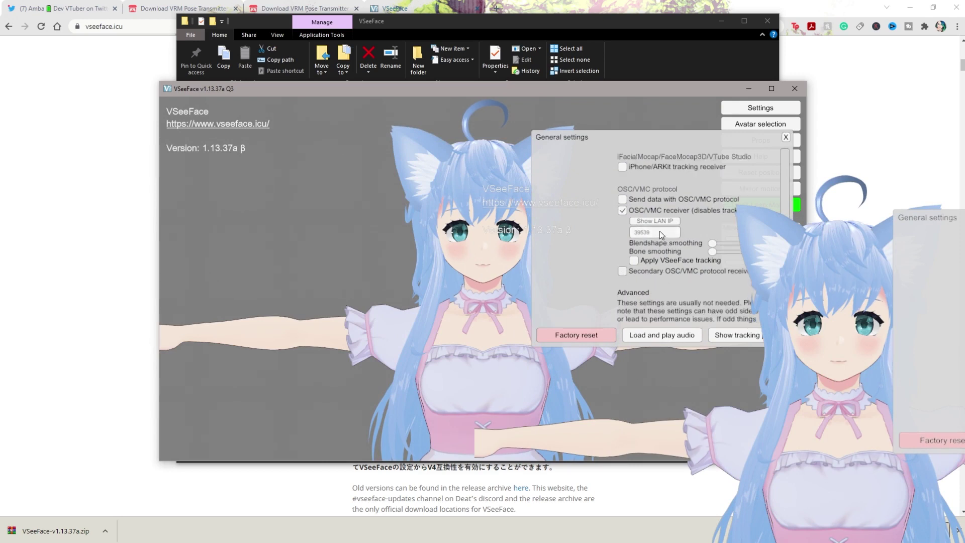
{"action": "left_click", "coordinate": [660, 231]}
{"action": "left_click", "coordinate": [481, 536]}
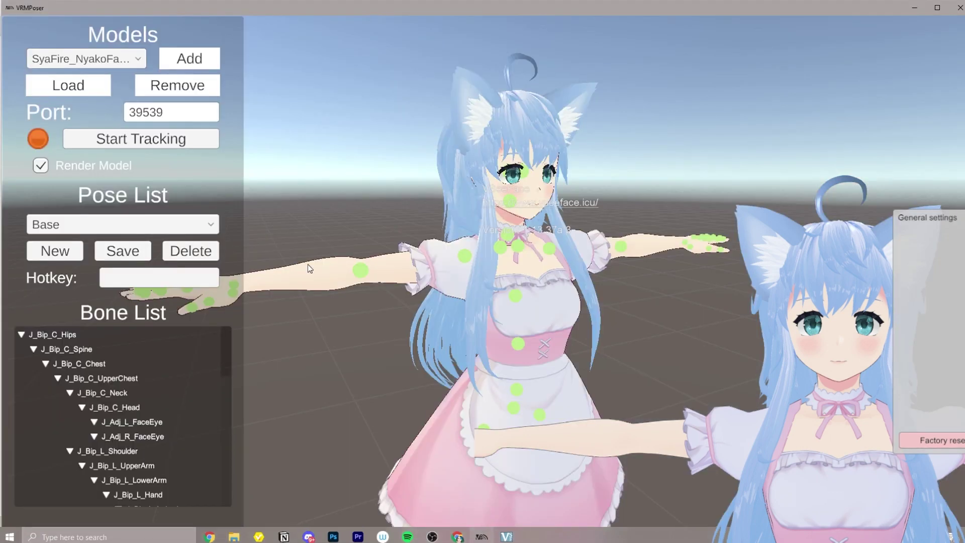
{"action": "left_click_drag", "start_coordinate": [176, 114], "coordinate": [115, 113]}
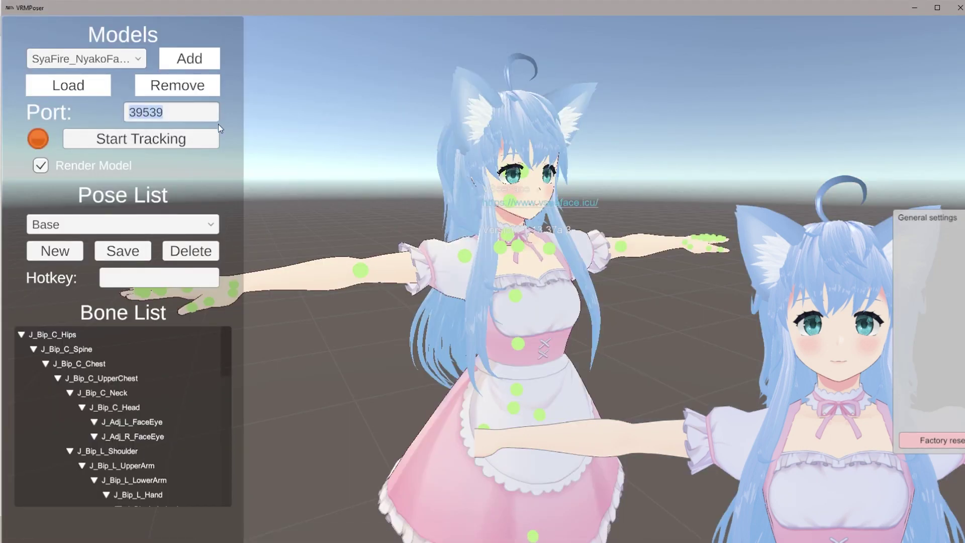
{"action": "key", "text": "ctrl+v"}
{"action": "key", "text": "ctrl+v"}
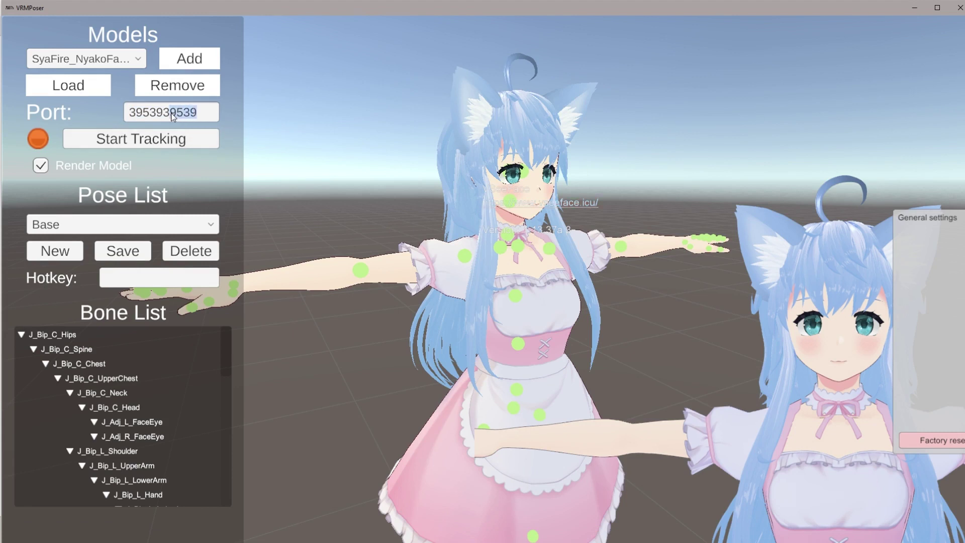
{"action": "left_click", "coordinate": [179, 144]}
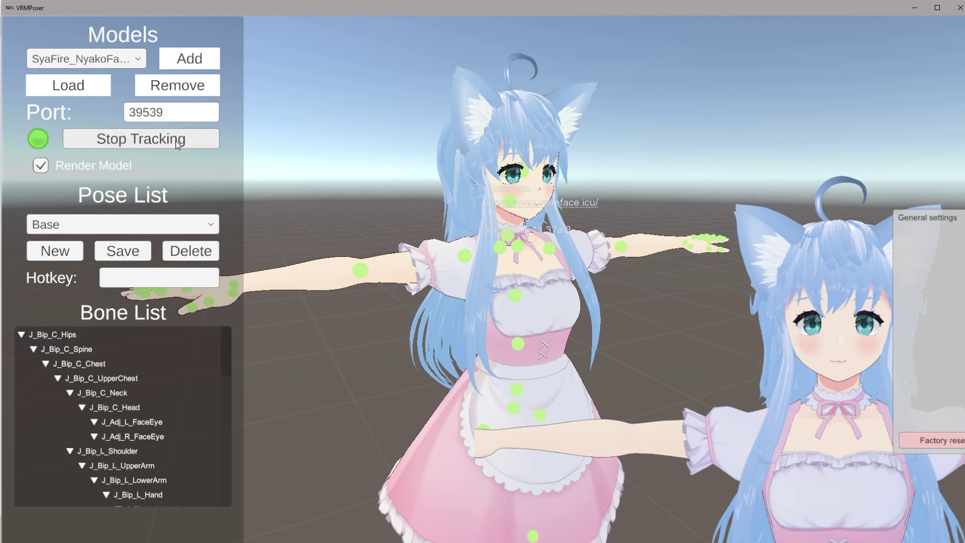
Switch to VSeeFace, apply VSeeFace tracking to face features, head and neck, and turn off Leap Motion tracking.
{"action": "left_click", "coordinate": [916, 8]}
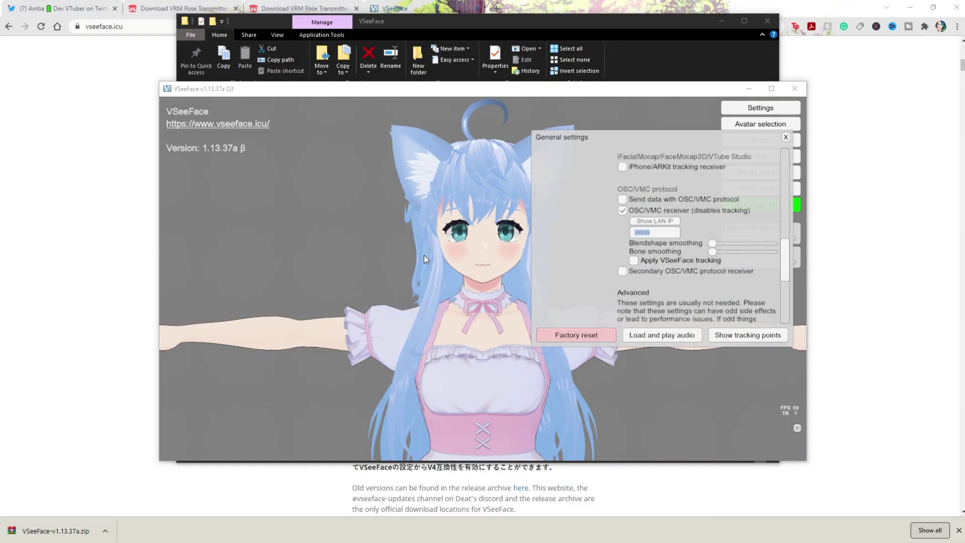
{"action": "left_click", "coordinate": [636, 260]}
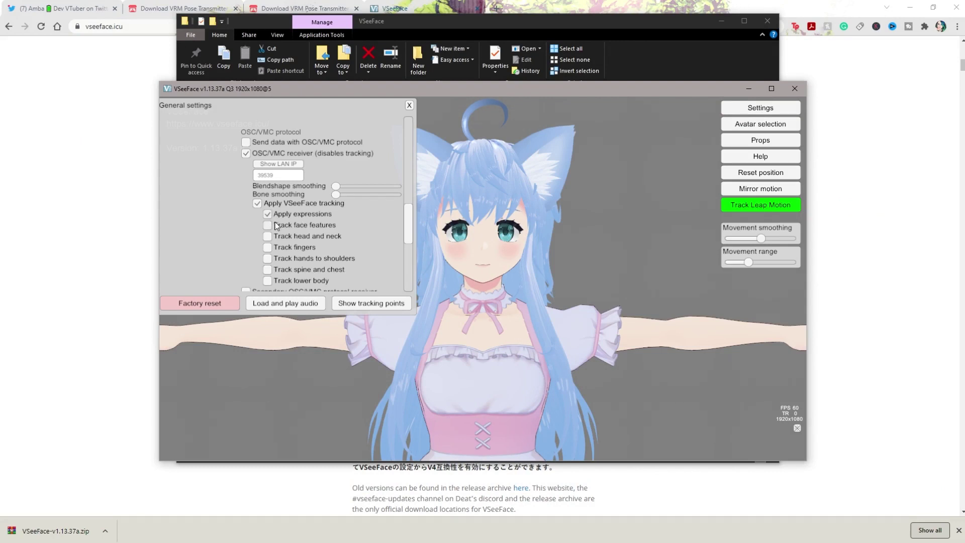
{"action": "left_click", "coordinate": [268, 225]}
{"action": "scroll", "coordinate": [312, 232], "scroll_direction": "down", "scroll_amount": 1}
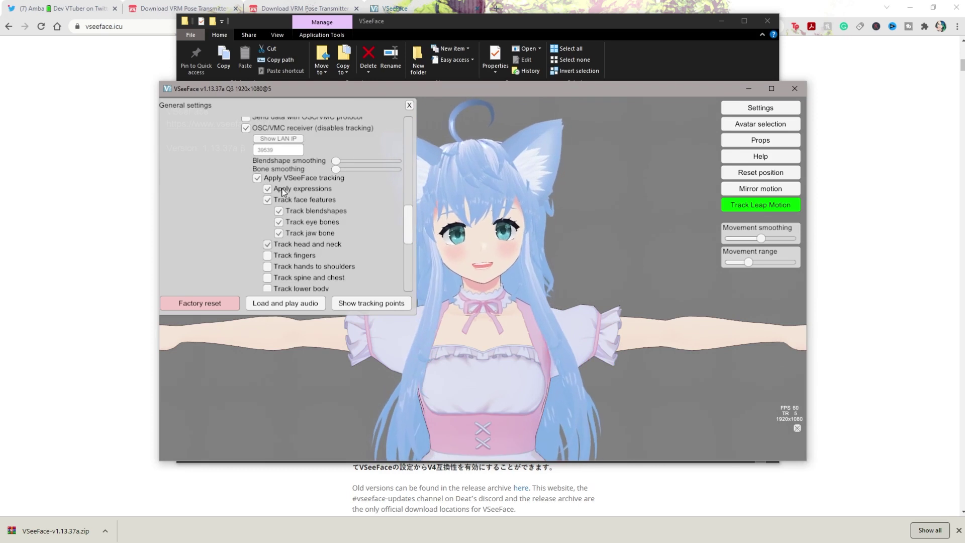
{"action": "scroll", "coordinate": [312, 236], "scroll_direction": "down", "scroll_amount": 1}
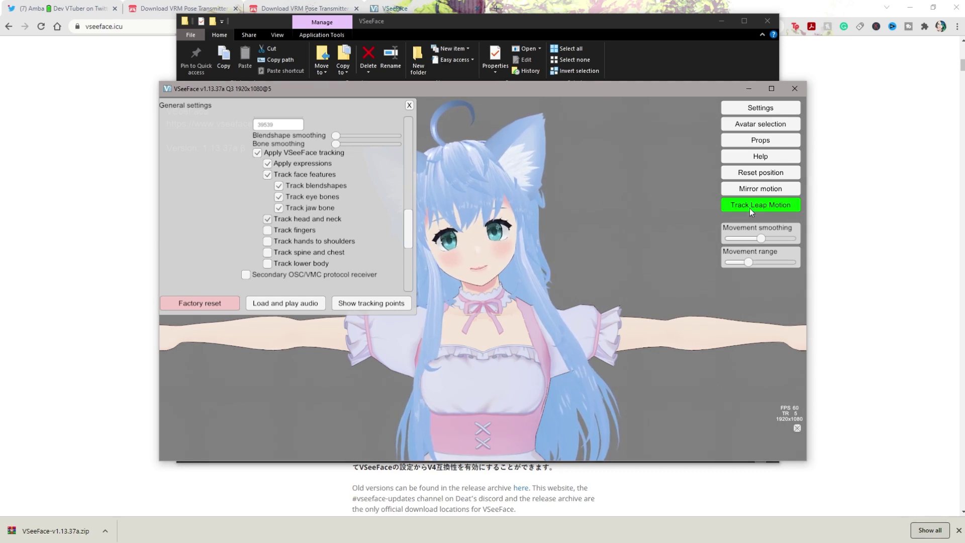
{"action": "left_click", "coordinate": [268, 218]}
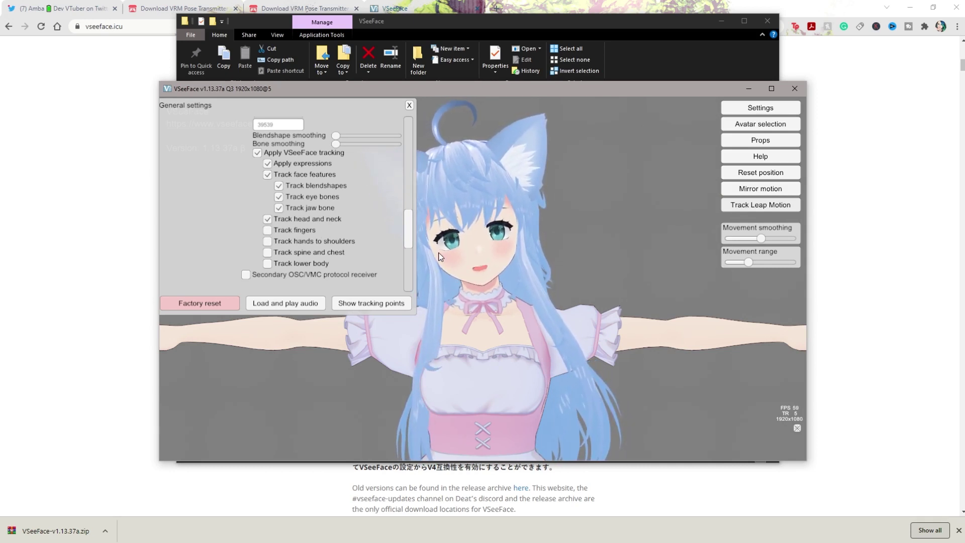
Switch to VRMPoser and rotate the model's left upper leg so the leg extends forward.
{"action": "left_click", "coordinate": [482, 536]}
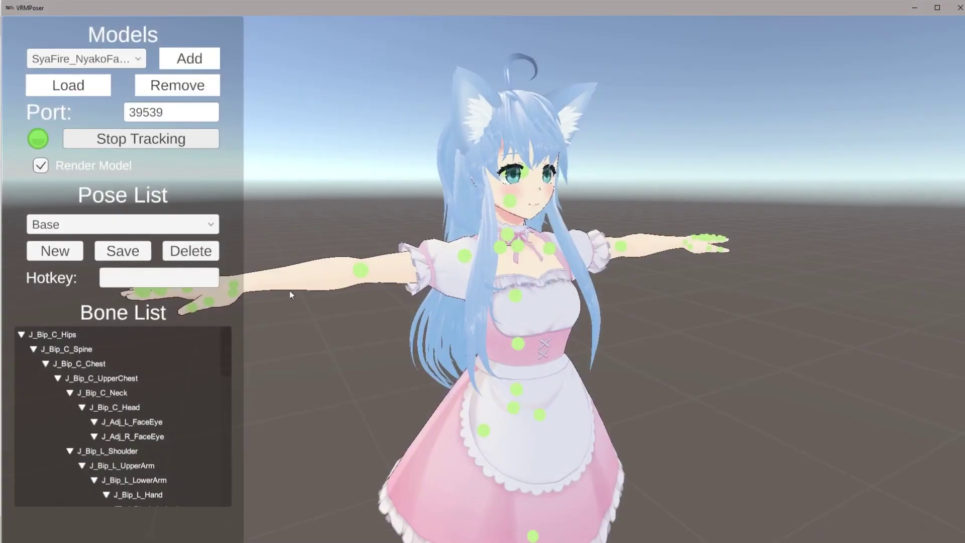
{"action": "right_click_drag", "start_coordinate": [289, 295], "coordinate": [454, 303]}
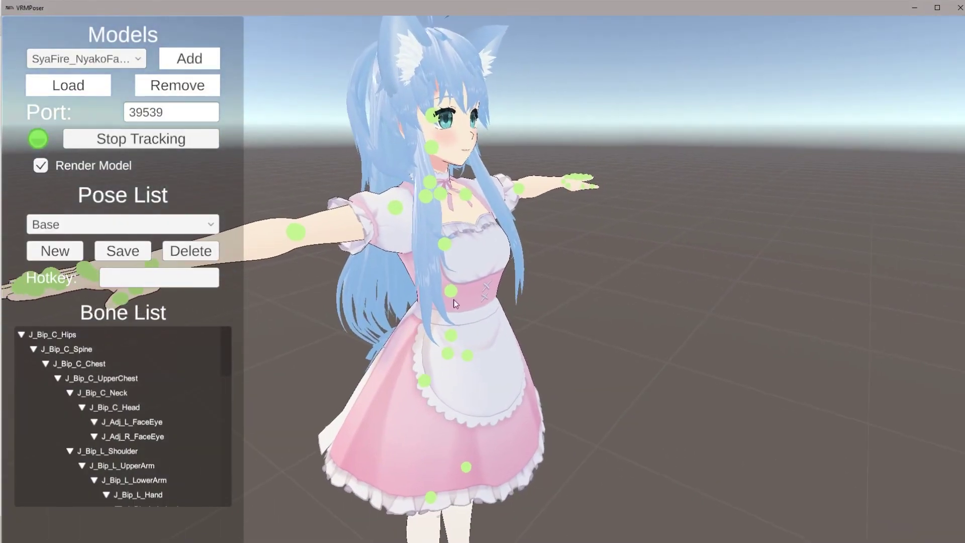
{"action": "left_click", "coordinate": [467, 355]}
{"action": "left_click_drag", "start_coordinate": [468, 355], "coordinate": [490, 321]}
{"action": "right_click_drag", "start_coordinate": [489, 321], "coordinate": [441, 386]}
Rotate the model's right upper leg forward to match the raised left leg.
{"action": "left_click", "coordinate": [441, 400]}
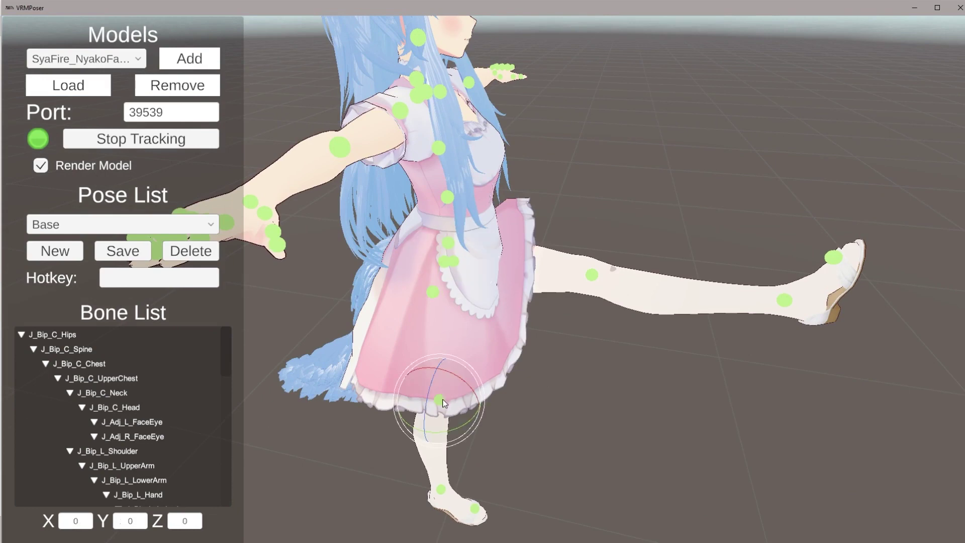
{"action": "left_click", "coordinate": [447, 292]}
{"action": "left_click_drag", "start_coordinate": [466, 280], "coordinate": [366, 211]}
{"action": "right_click_drag", "start_coordinate": [366, 211], "coordinate": [482, 281]}
{"action": "right_click_drag", "start_coordinate": [450, 321], "coordinate": [452, 256]}
Bend both knees about 90 degrees so the lower legs hang down in a sitting pose.
{"action": "left_click", "coordinate": [612, 418]}
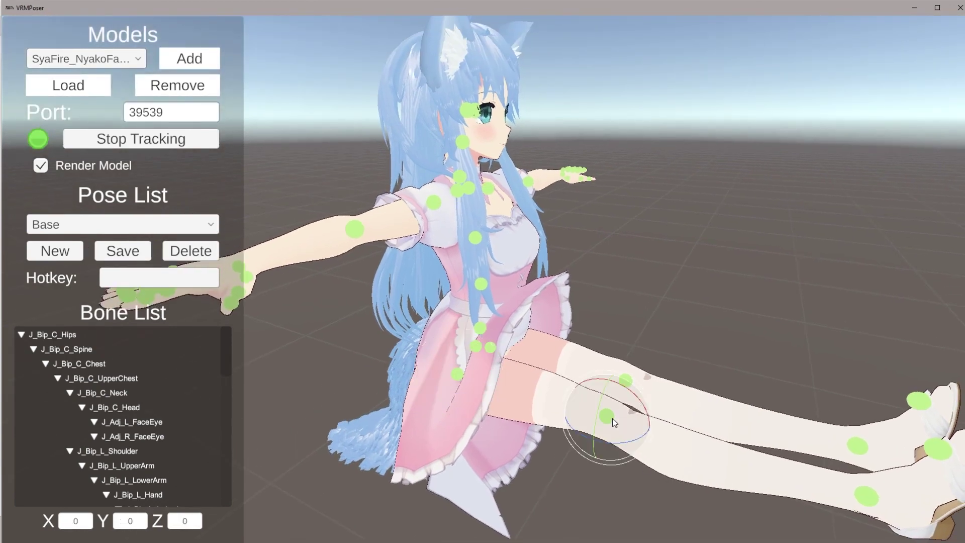
{"action": "left_click_drag", "start_coordinate": [634, 389], "coordinate": [671, 503]}
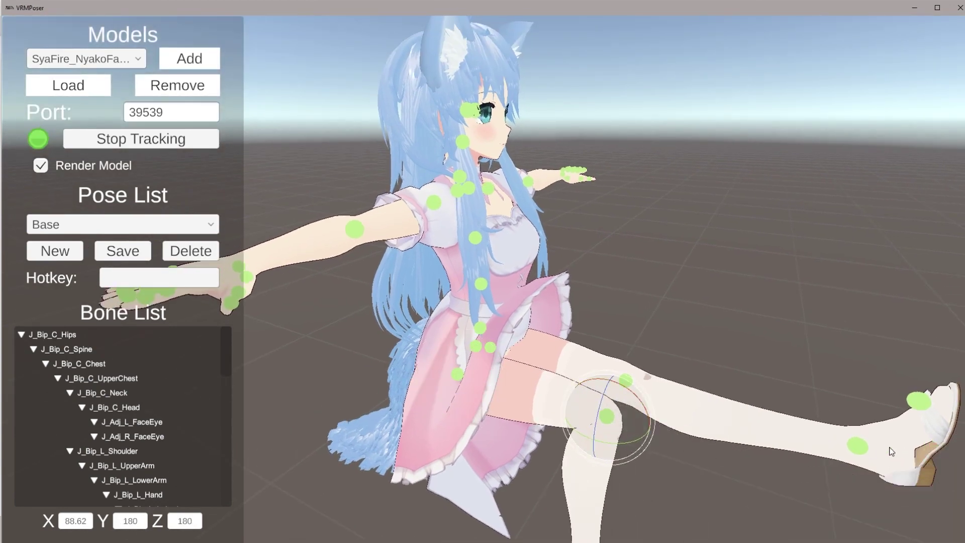
{"action": "left_click", "coordinate": [858, 446]}
{"action": "left_click", "coordinate": [625, 381]}
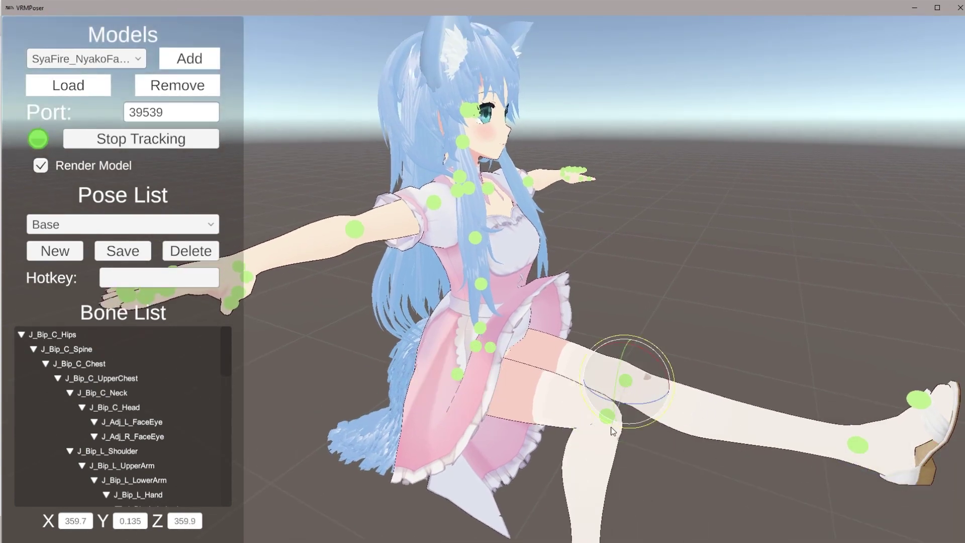
{"action": "left_click", "coordinate": [859, 445]}
{"action": "left_click", "coordinate": [626, 382]}
{"action": "left_click_drag", "start_coordinate": [640, 380], "coordinate": [692, 452]}
Bend the right elbow so the forearm points down and the left elbow so the forearm points up.
{"action": "left_click", "coordinate": [360, 232]}
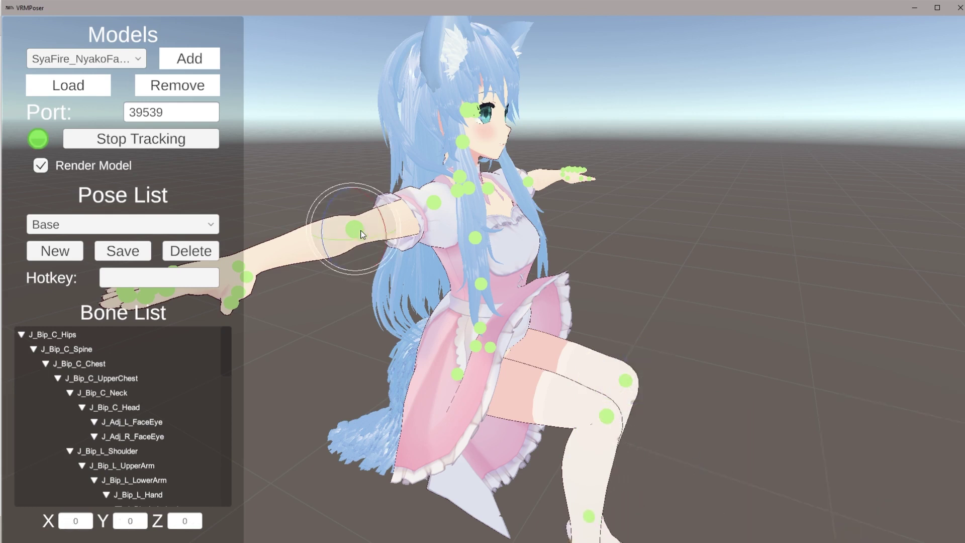
{"action": "left_click_drag", "start_coordinate": [358, 244], "coordinate": [398, 329]}
{"action": "right_click_drag", "start_coordinate": [568, 254], "coordinate": [625, 248]}
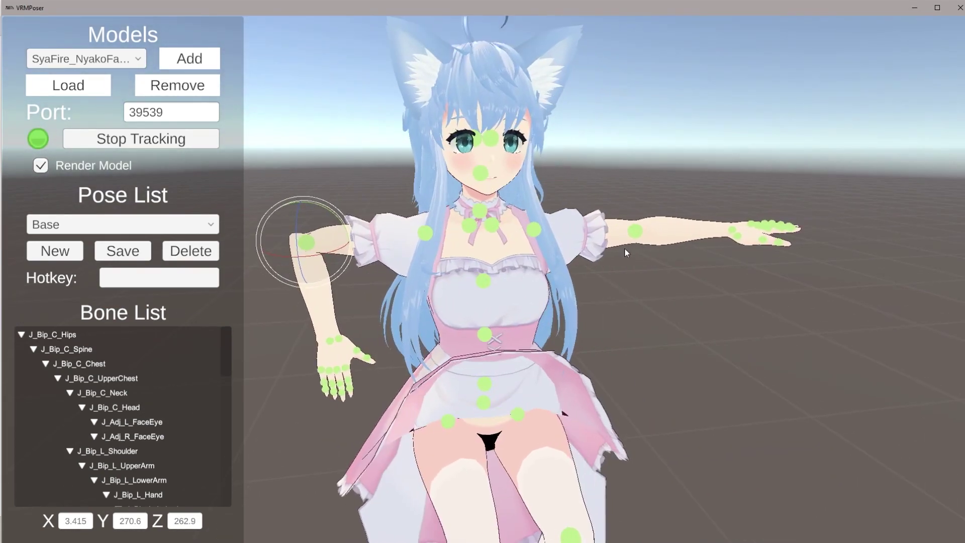
{"action": "left_click", "coordinate": [635, 231]}
{"action": "left_click_drag", "start_coordinate": [686, 221], "coordinate": [555, 170]}
{"action": "right_click_drag", "start_coordinate": [557, 179], "coordinate": [537, 177]}
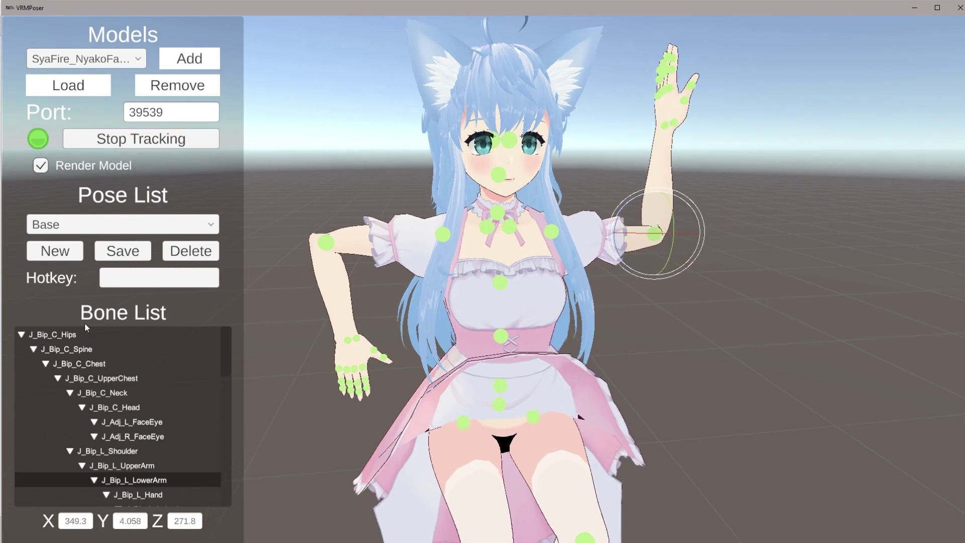
Add the current sitting pose to the pose list under the name Syafire Sit.
{"action": "left_click", "coordinate": [57, 255]}
{"action": "left_click", "coordinate": [557, 286]}
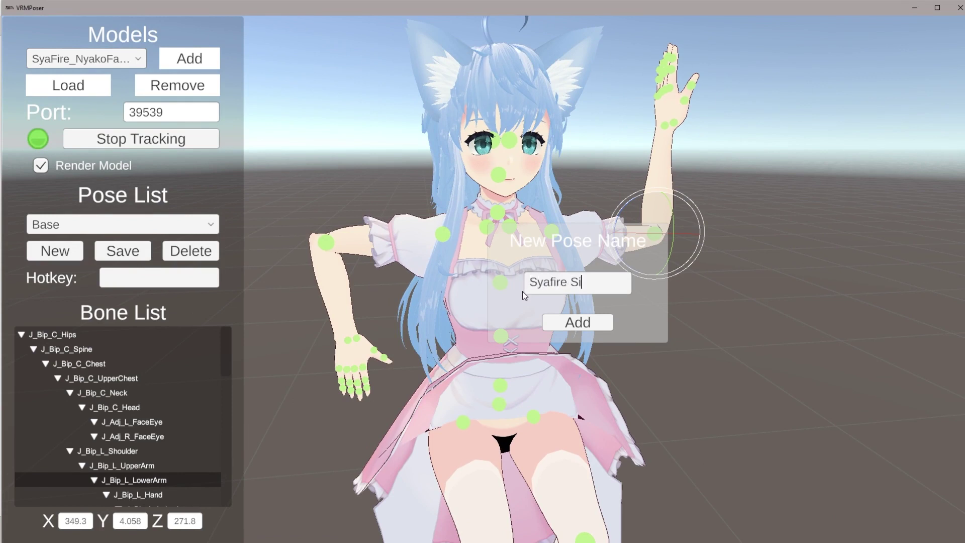
{"action": "key", "text": "Return"}
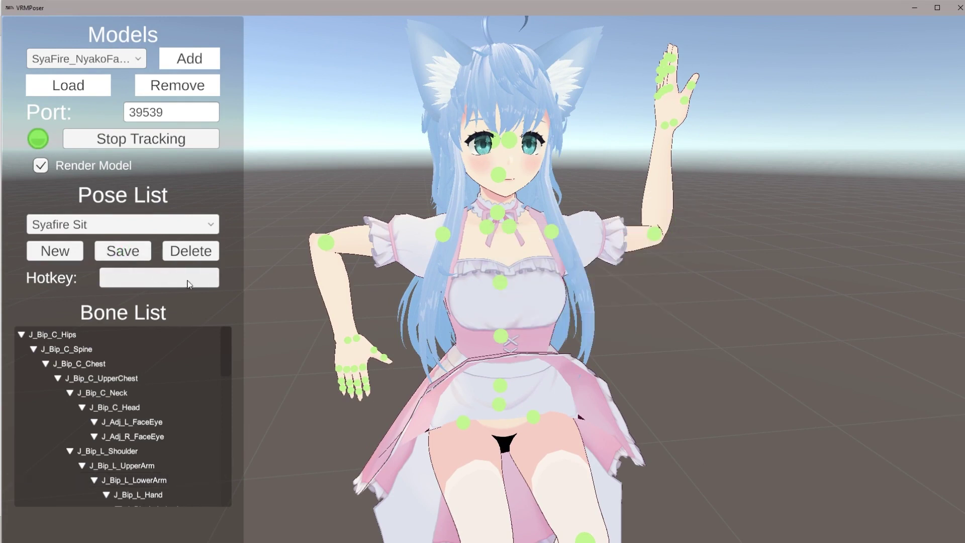
Switch to VSeeFace and examine the avatar's transmitted pose together with the OSC/VMC receiver tracking options.
{"action": "key", "text": "alt+Tab"}
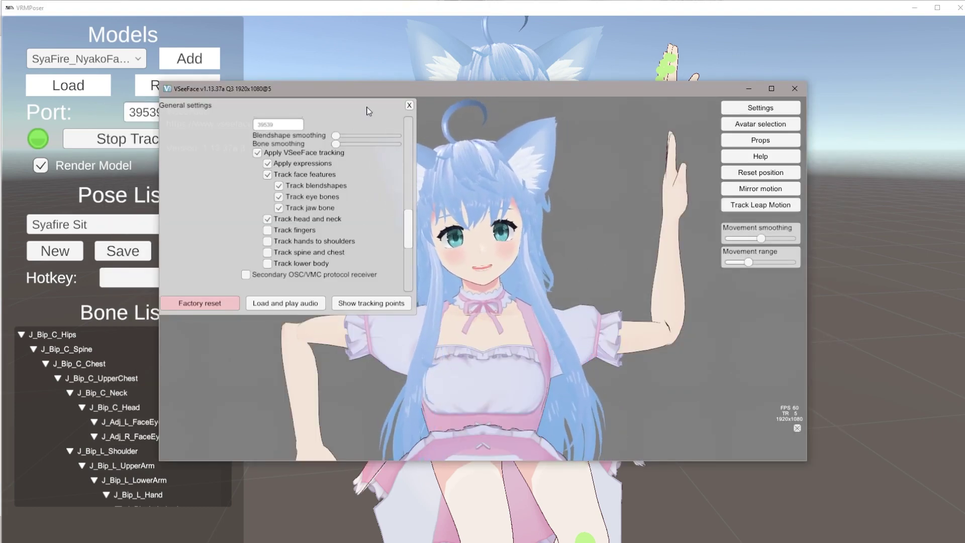
{"action": "left_click_drag", "start_coordinate": [367, 106], "coordinate": [378, 119]}
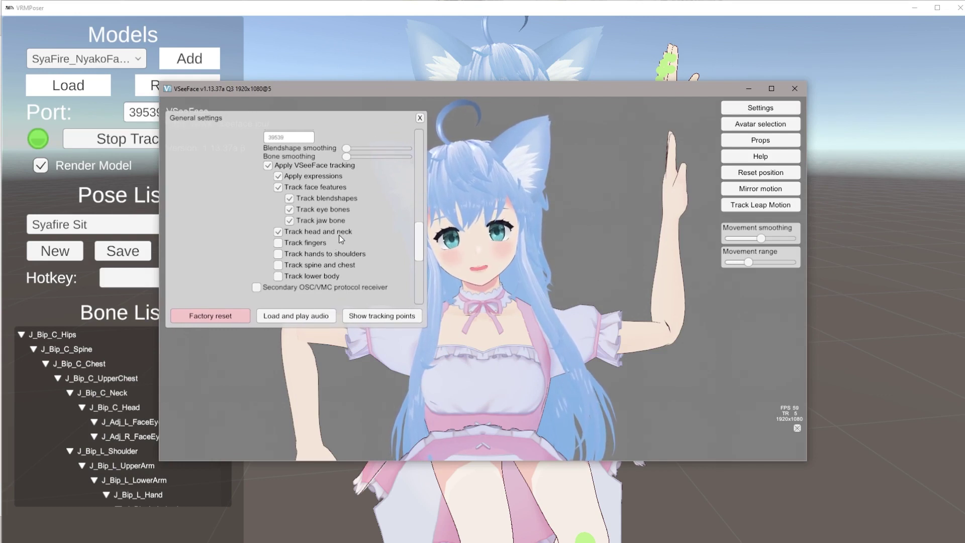
{"action": "left_click", "coordinate": [234, 320]}
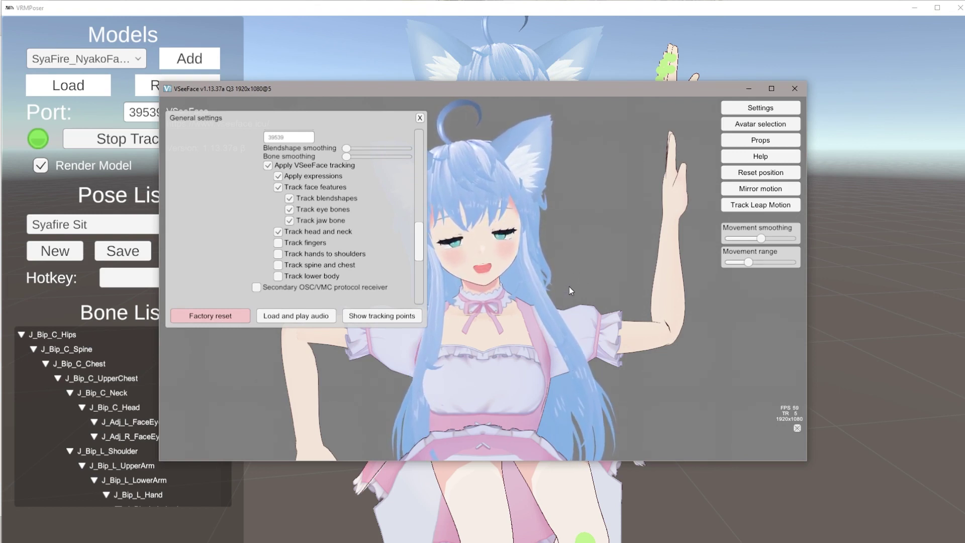
{"action": "left_click_drag", "start_coordinate": [558, 293], "coordinate": [558, 316], "text": "alt"}
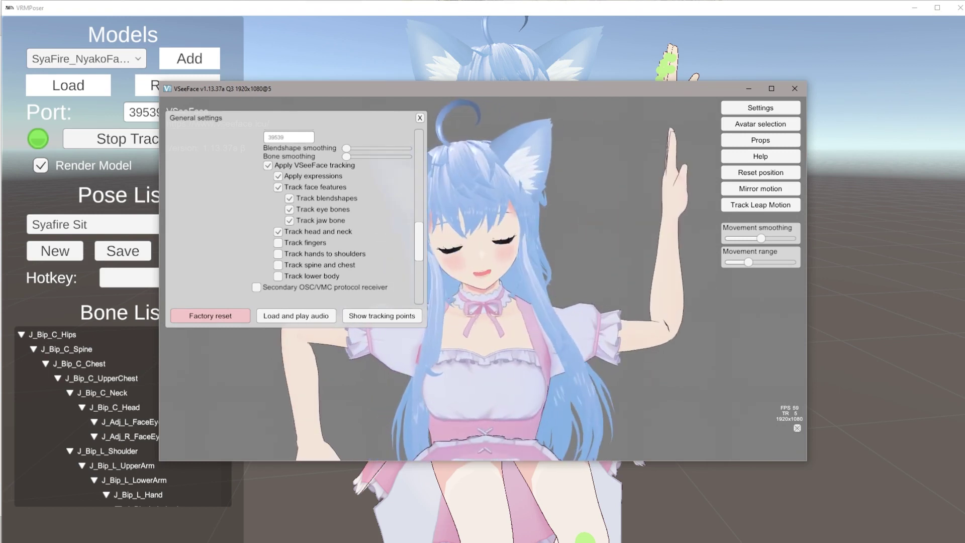
{"action": "scroll", "coordinate": [331, 195], "scroll_direction": "up", "scroll_amount": 2}
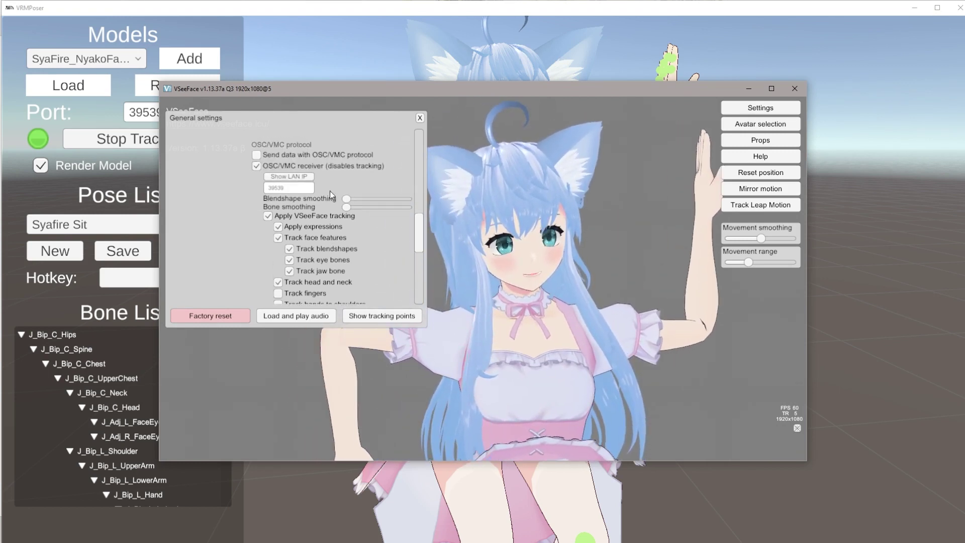
{"action": "scroll", "coordinate": [281, 197], "scroll_direction": "down", "scroll_amount": 2}
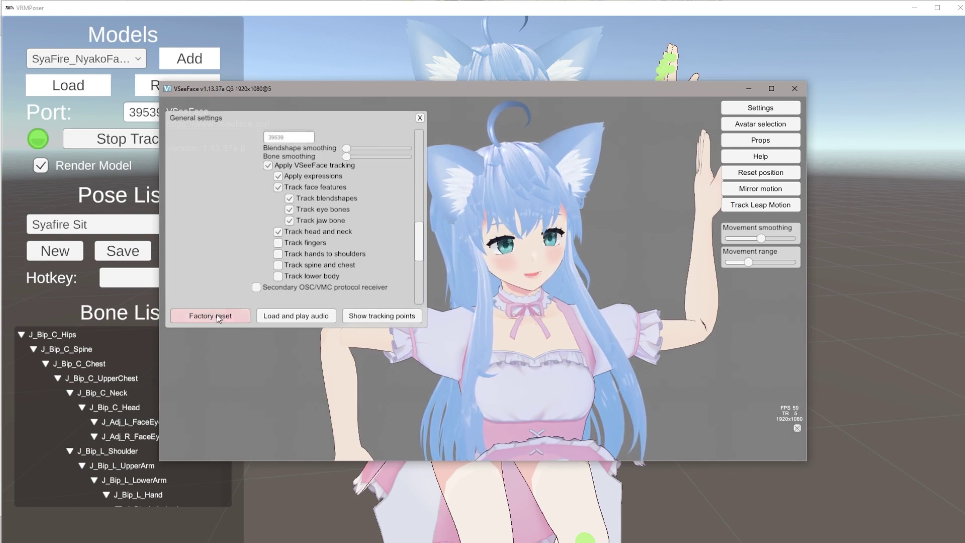
{"action": "left_click_drag", "start_coordinate": [547, 317], "coordinate": [553, 296], "text": "alt"}
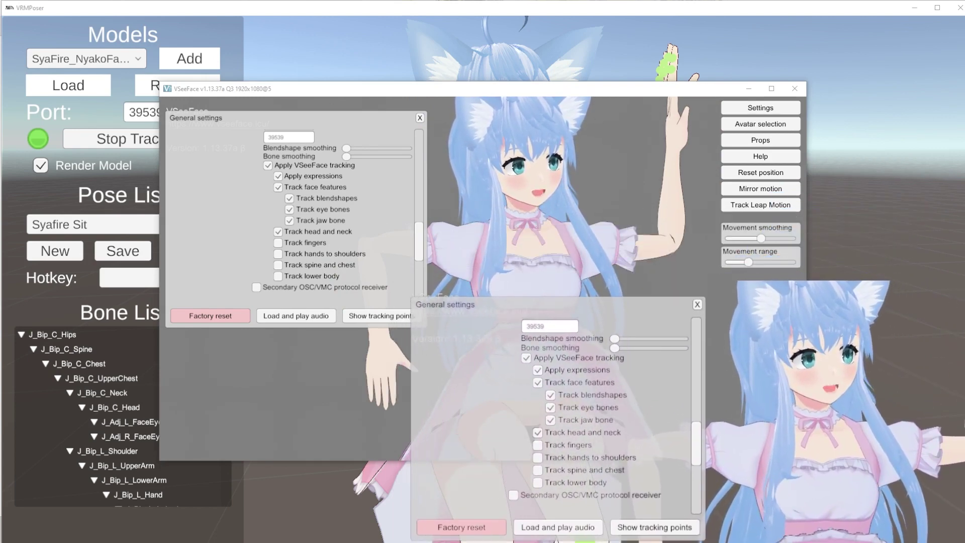
Return to VRMPoser, select the Base pose and assign the number 1 as its hotkey.
{"action": "key", "text": "Escape"}
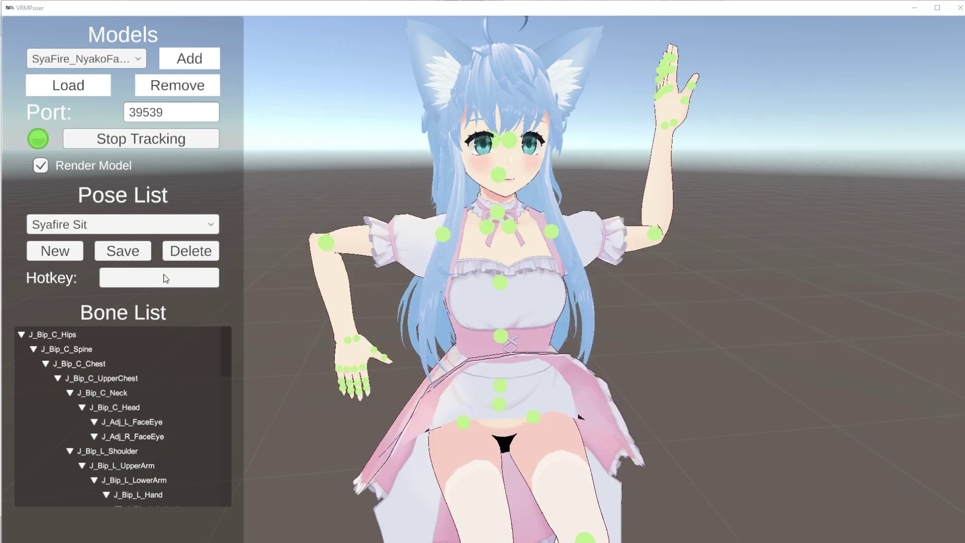
{"action": "left_click", "coordinate": [83, 224]}
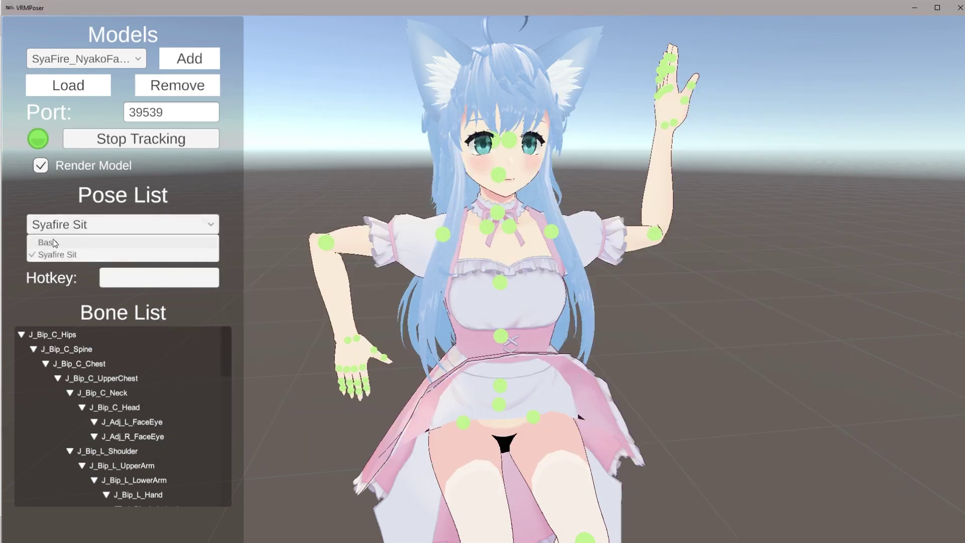
{"action": "left_click", "coordinate": [110, 223]}
{"action": "left_click", "coordinate": [110, 223]}
{"action": "left_click", "coordinate": [55, 243]}
{"action": "left_click", "coordinate": [171, 284]}
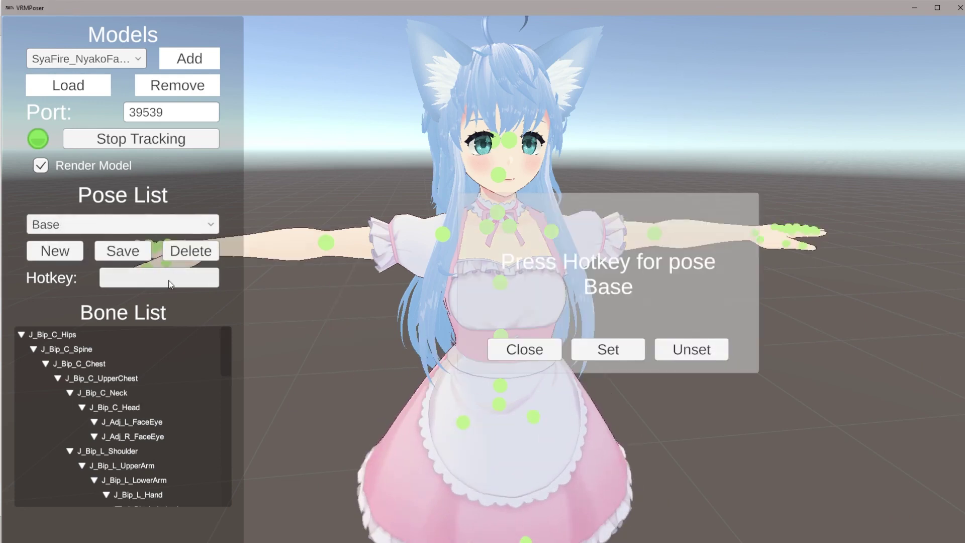
{"action": "key", "text": "1"}
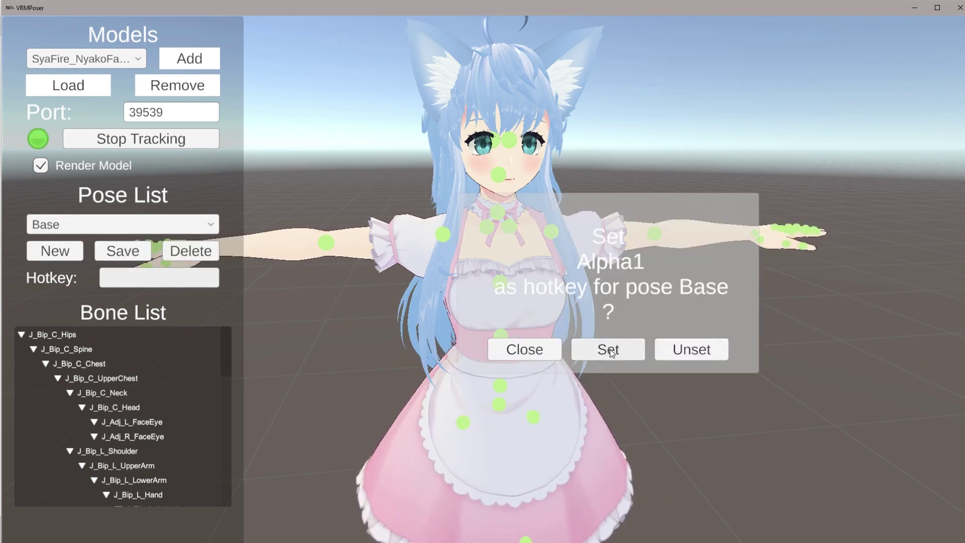
{"action": "left_click", "coordinate": [615, 351]}
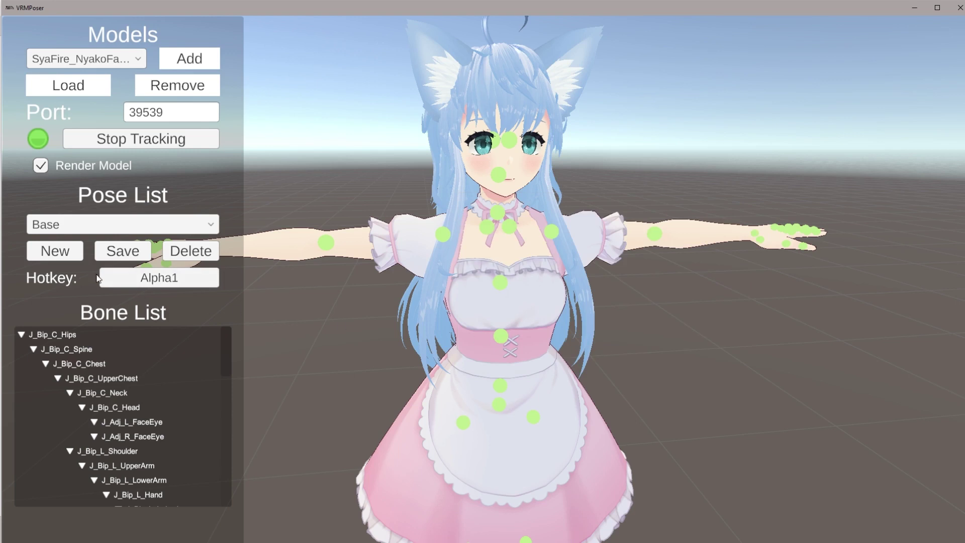
Select the Syafire Sit pose and assign the number 2 as its hotkey.
{"action": "left_click", "coordinate": [103, 224]}
{"action": "left_click", "coordinate": [84, 252]}
{"action": "left_click", "coordinate": [155, 277]}
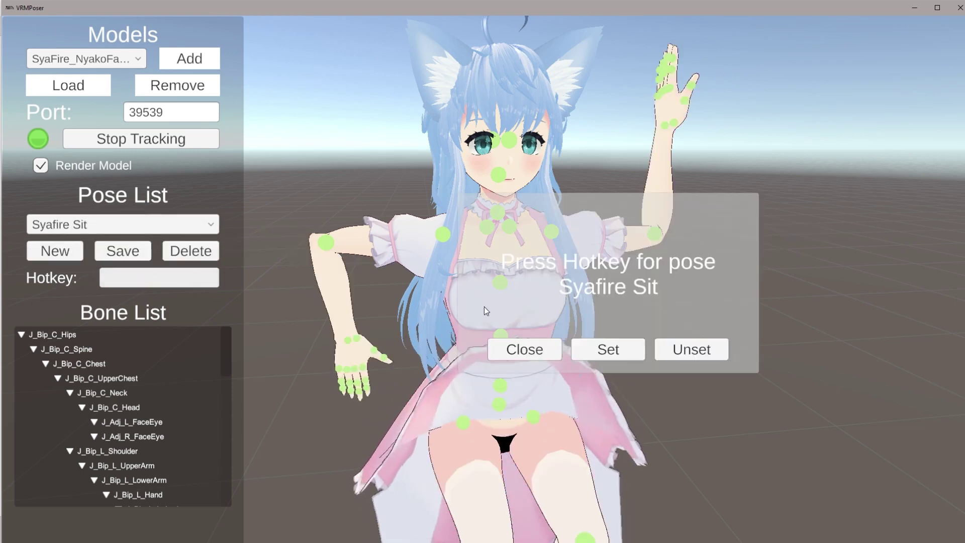
{"action": "key", "text": "2"}
{"action": "left_click", "coordinate": [607, 349]}
Test the two hotkeys by alternating the model several times between the Base and Syafire Sit poses.
{"action": "key", "text": "1"}
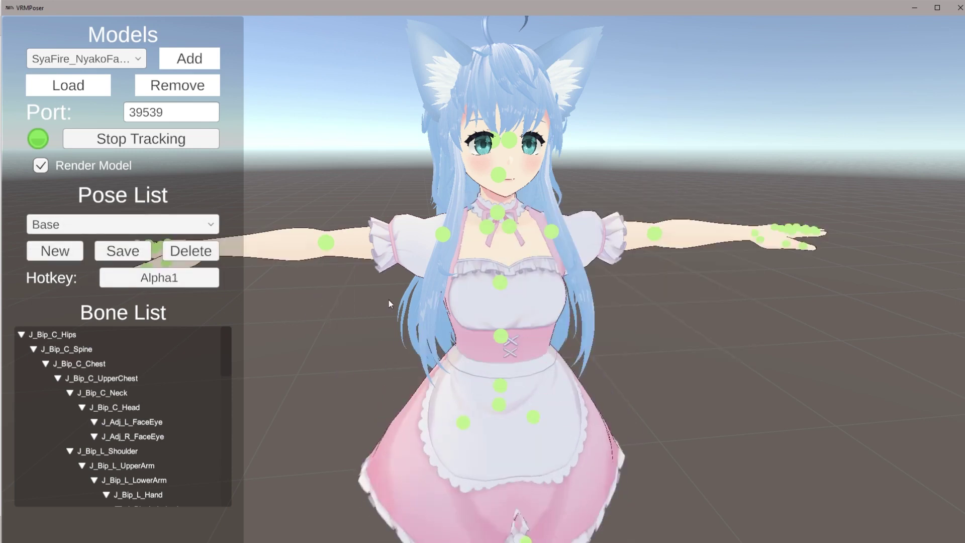
{"action": "key", "text": "2"}
{"action": "key", "text": "1"}
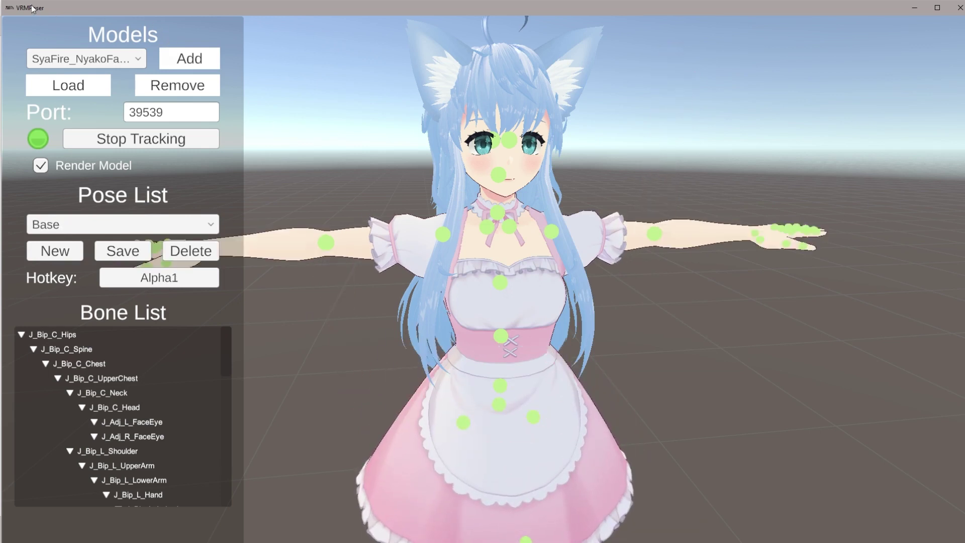
{"action": "key", "text": "2"}
{"action": "key", "text": "1"}
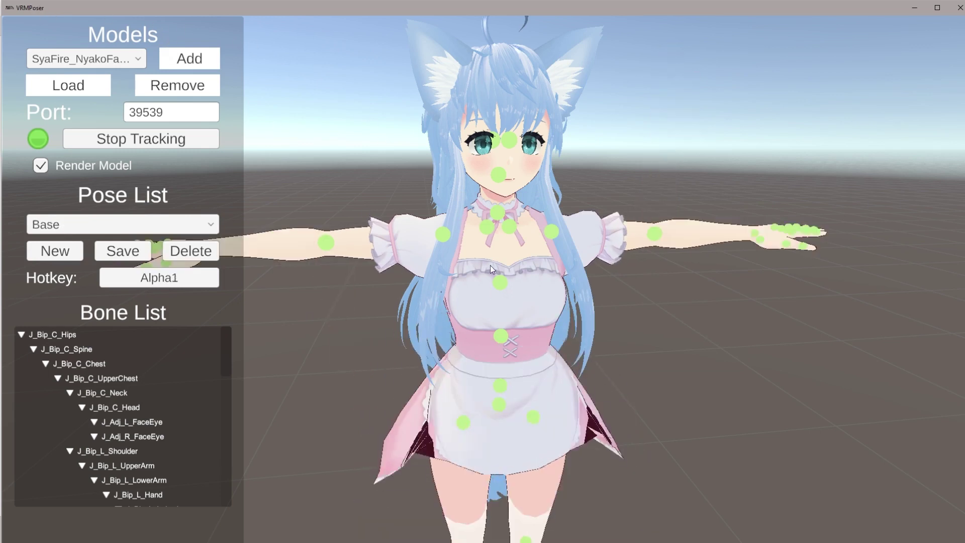
{"action": "key", "text": "2"}
Alternate between VSeeFace and VRMPoser while triggering the Base and Syafire Sit hotkeys to check the pose changes on the tracked avatar.
{"action": "key", "text": "alt+Tab"}
{"action": "key", "text": "alt+Tab"}
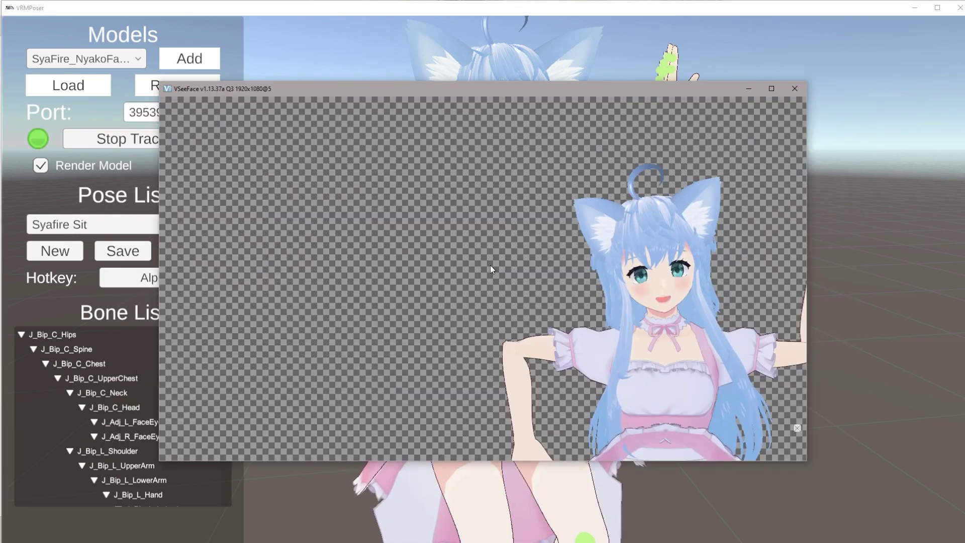
{"action": "left_click", "coordinate": [871, 282]}
{"action": "key", "text": "alt+Tab"}
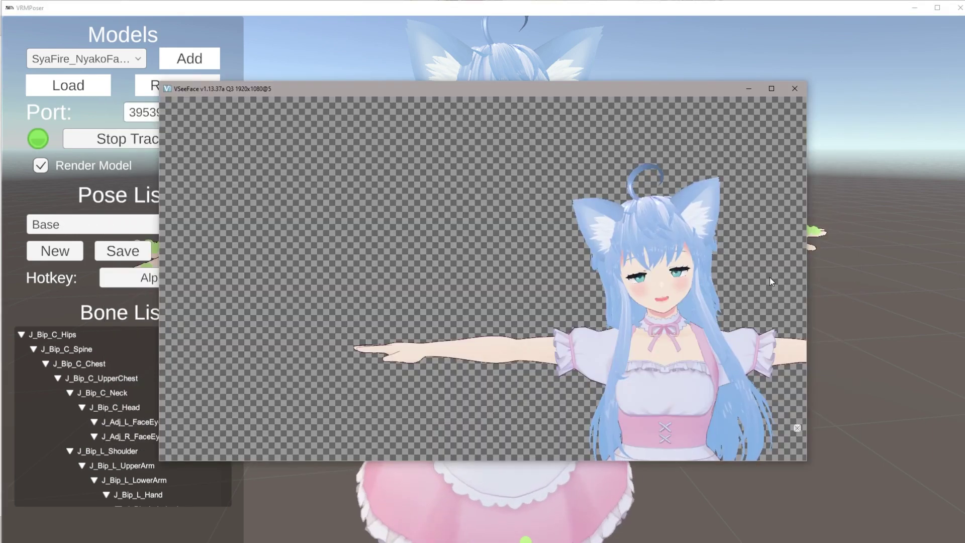
{"action": "left_click", "coordinate": [855, 273]}
{"action": "key", "text": "alt+Tab"}
{"action": "key", "text": "alt+Tab"}
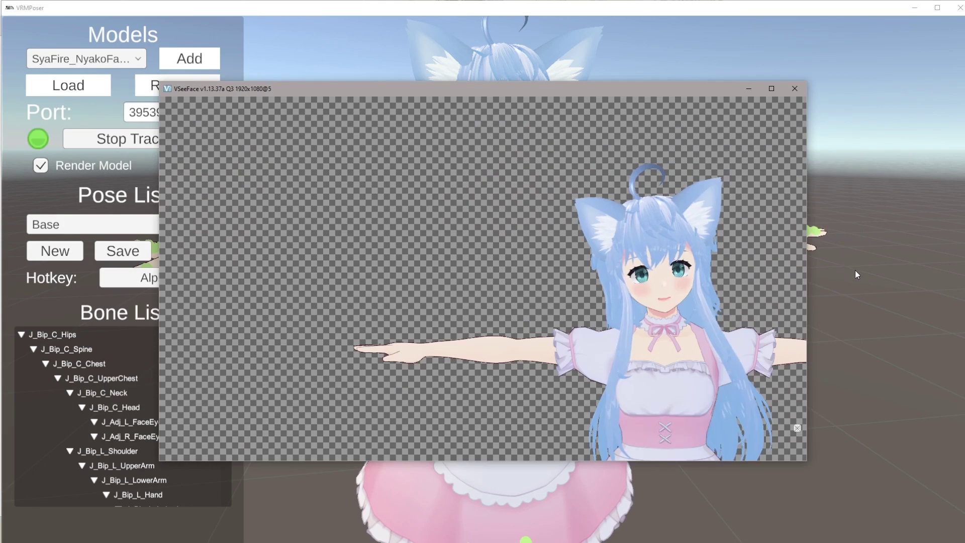
{"action": "left_click", "coordinate": [855, 270]}
{"action": "key", "text": "2"}
{"action": "key", "text": "alt+Tab"}
{"action": "key", "text": "alt+Tab"}
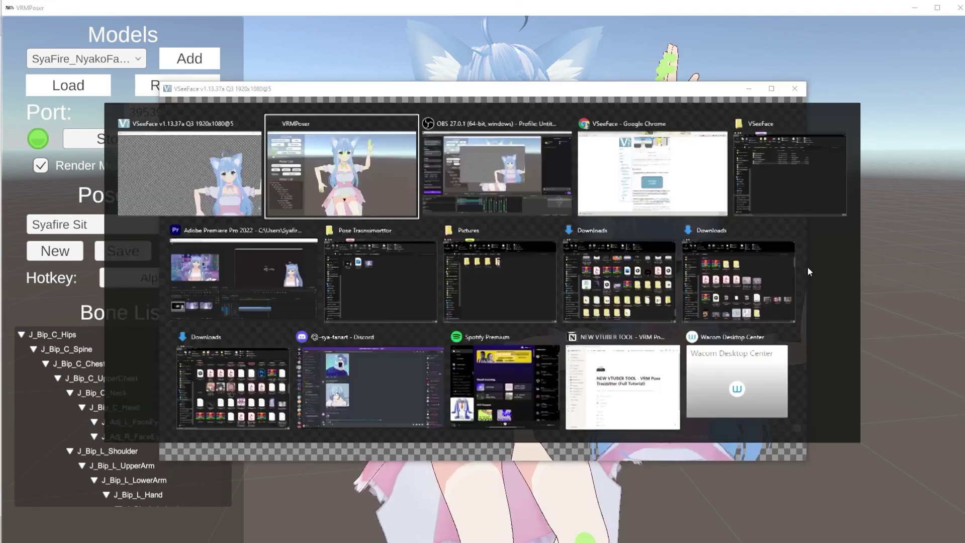
{"action": "key", "text": "1"}
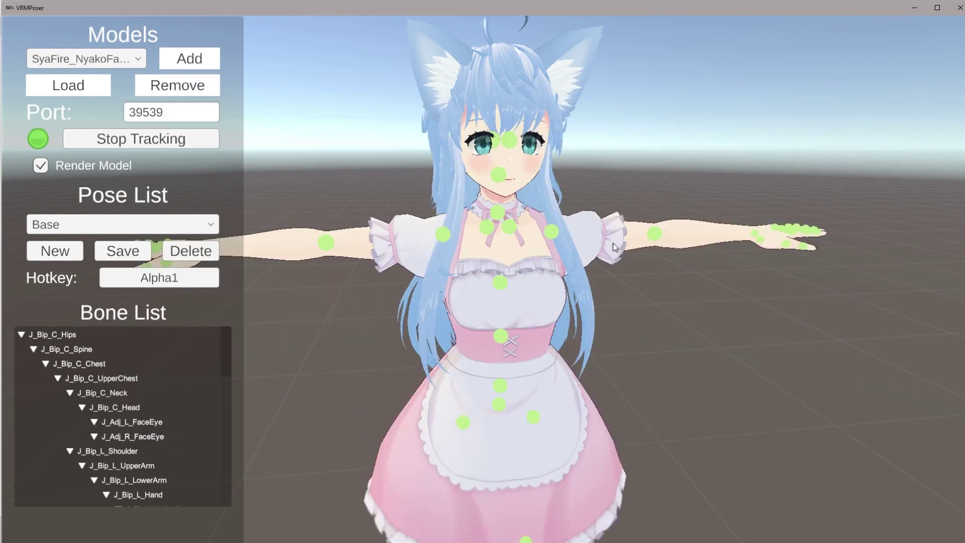
{"action": "key", "text": "2"}
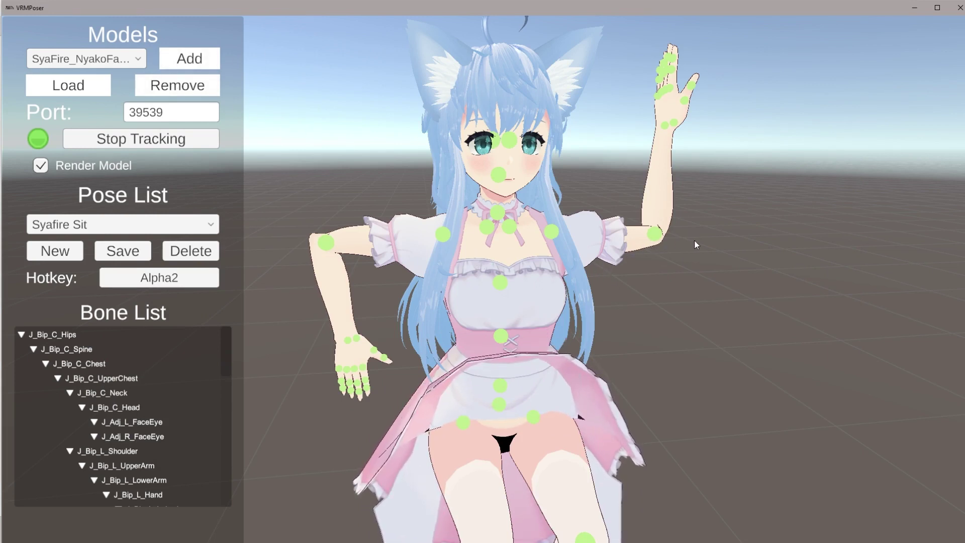
{"action": "right_click_drag", "start_coordinate": [681, 239], "coordinate": [628, 255]}
{"action": "right_click_drag", "start_coordinate": [506, 282], "coordinate": [560, 240]}
{"action": "right_click_drag", "start_coordinate": [490, 291], "coordinate": [528, 296]}
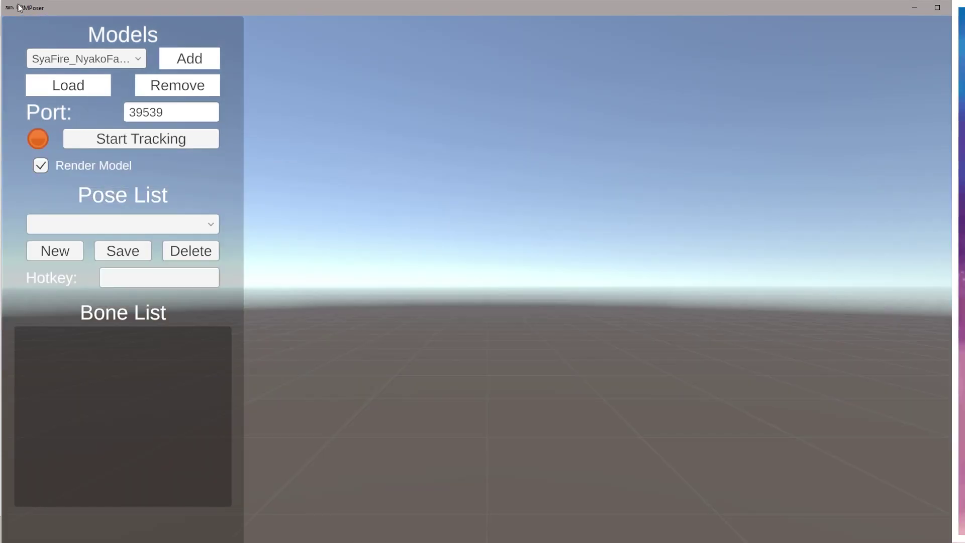
Load SyaFire_NyakoFanModel.vrm from the saved models and apply its saved Syafire Sit pose.
{"action": "left_click", "coordinate": [86, 61]}
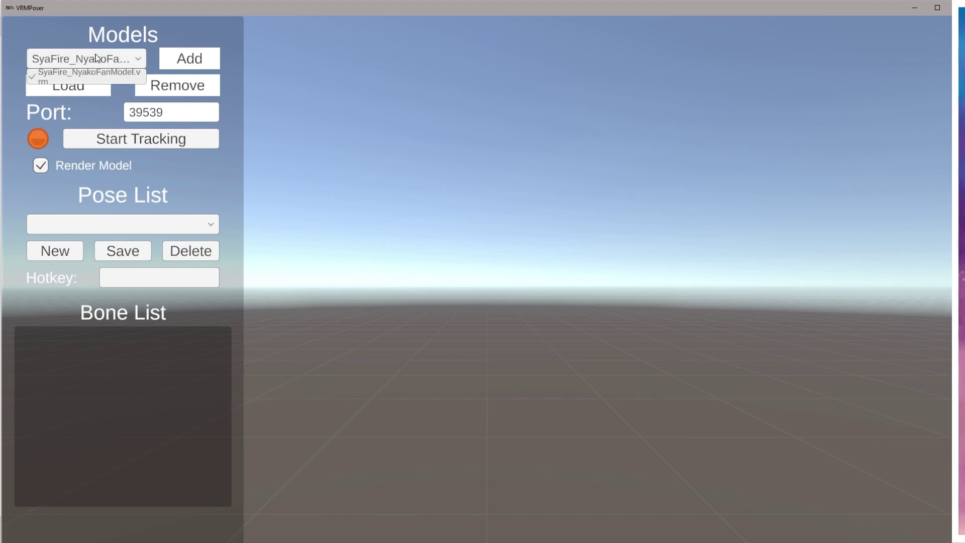
{"action": "left_click", "coordinate": [91, 75]}
{"action": "left_click", "coordinate": [77, 82]}
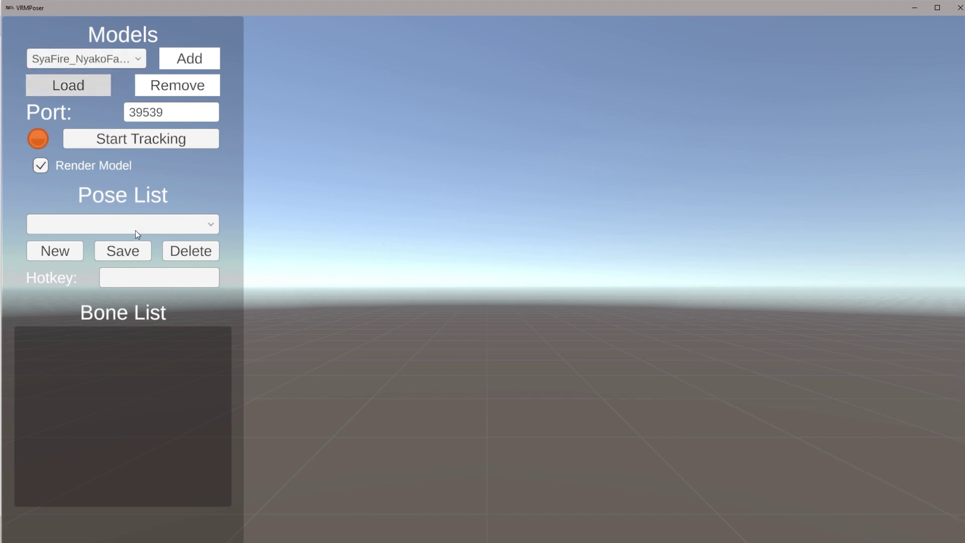
{"action": "left_click", "coordinate": [126, 221]}
{"action": "left_click", "coordinate": [76, 253]}
Check the saved poses by switching the model to Base and back to Syafire Sit, and view the list of saved models.
{"action": "left_click", "coordinate": [85, 231]}
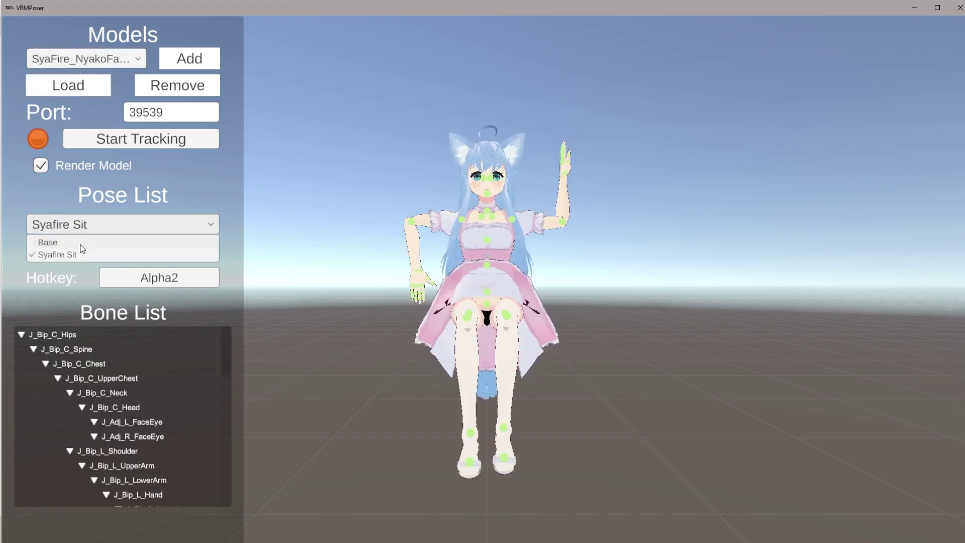
{"action": "left_click", "coordinate": [81, 243]}
{"action": "left_click", "coordinate": [93, 224]}
{"action": "left_click", "coordinate": [81, 254]}
{"action": "left_click", "coordinate": [107, 227]}
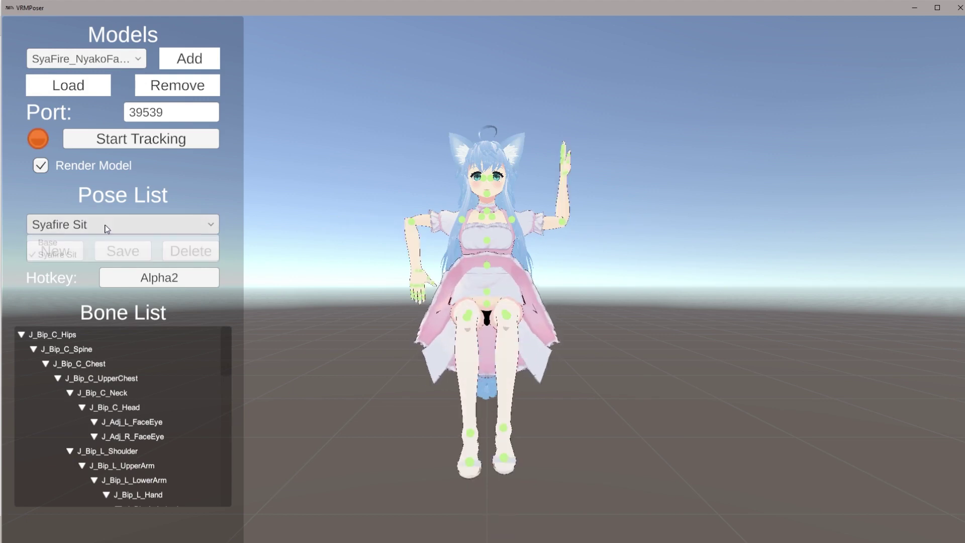
{"action": "left_click", "coordinate": [98, 253]}
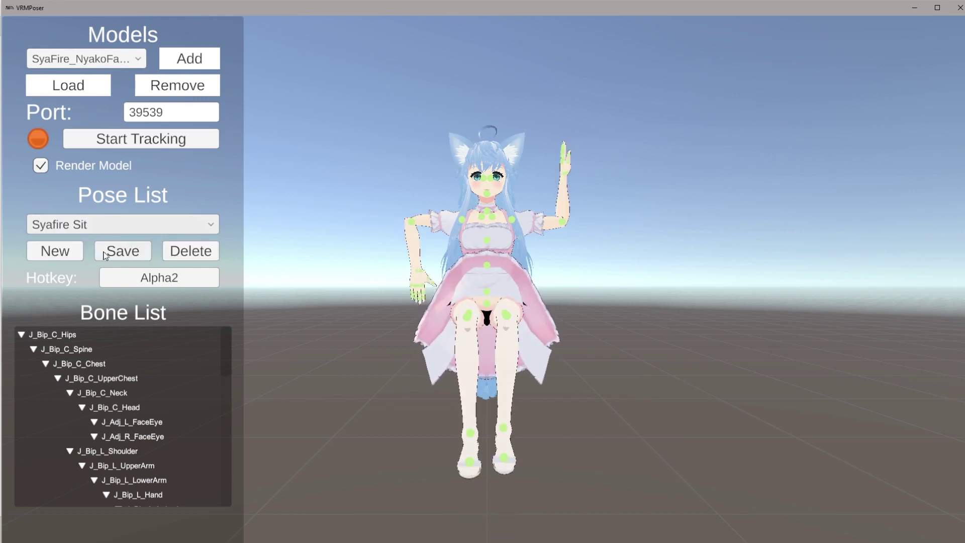
{"action": "left_click", "coordinate": [82, 57]}
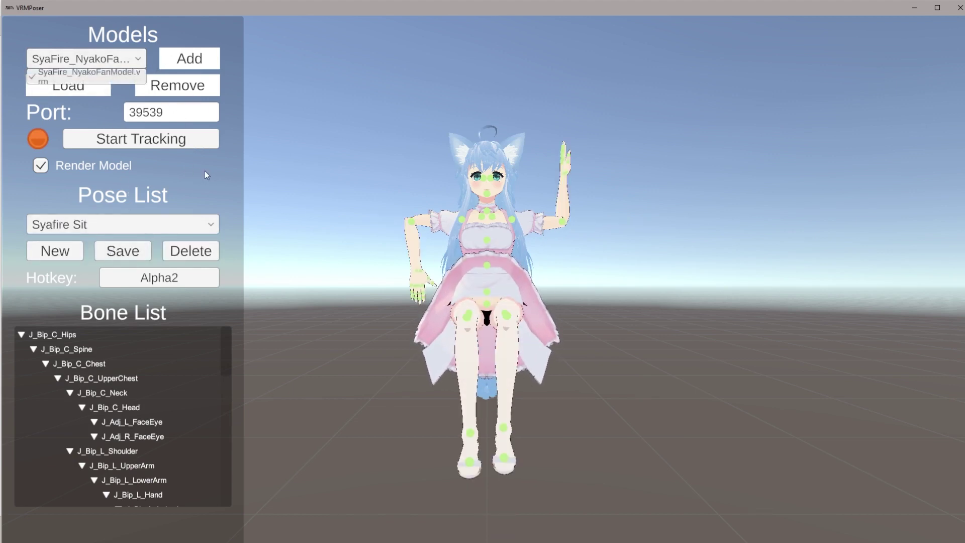